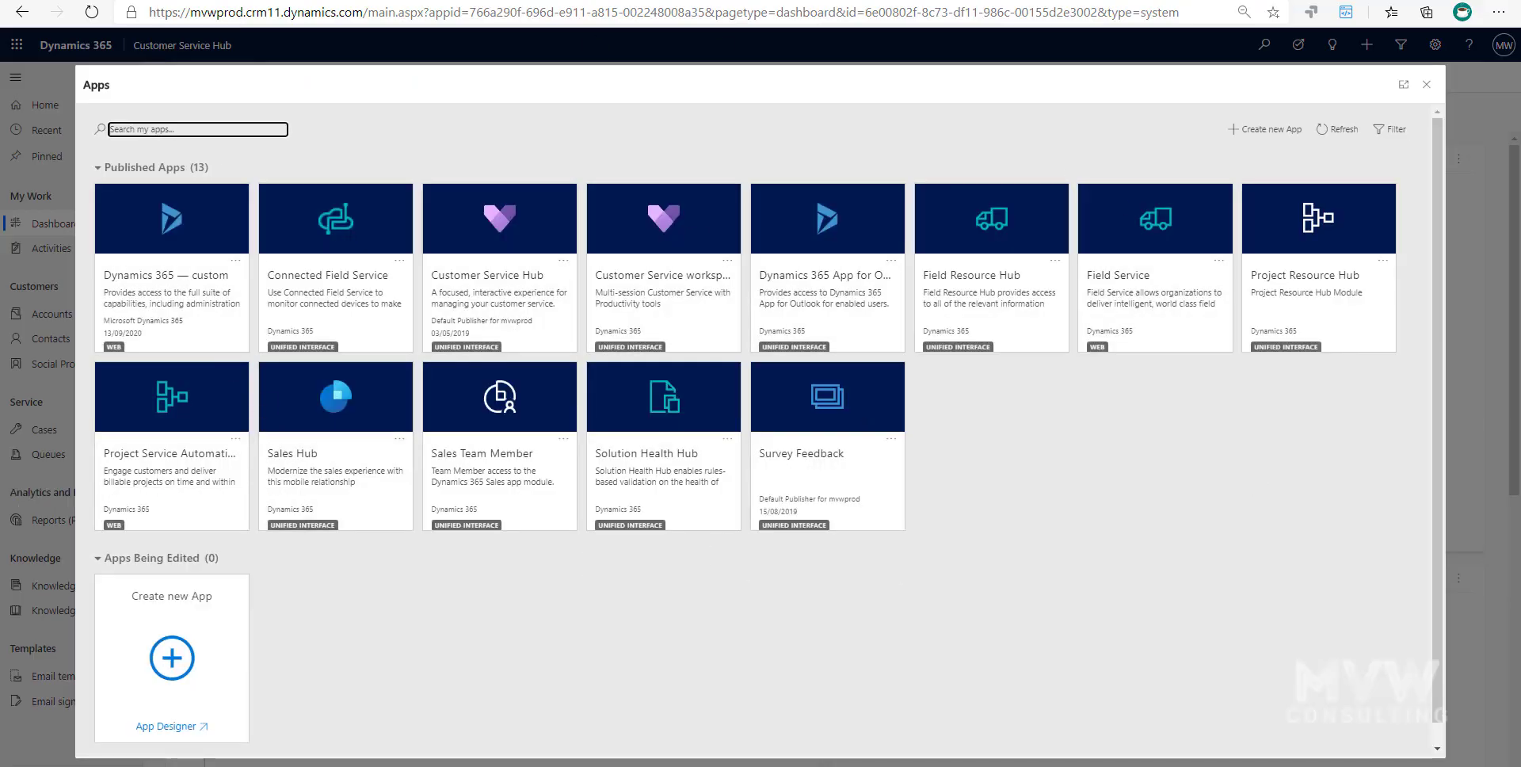
Step: Close the apps list and reopen it to launch the Survey Feedback app
left_click(1426, 85)
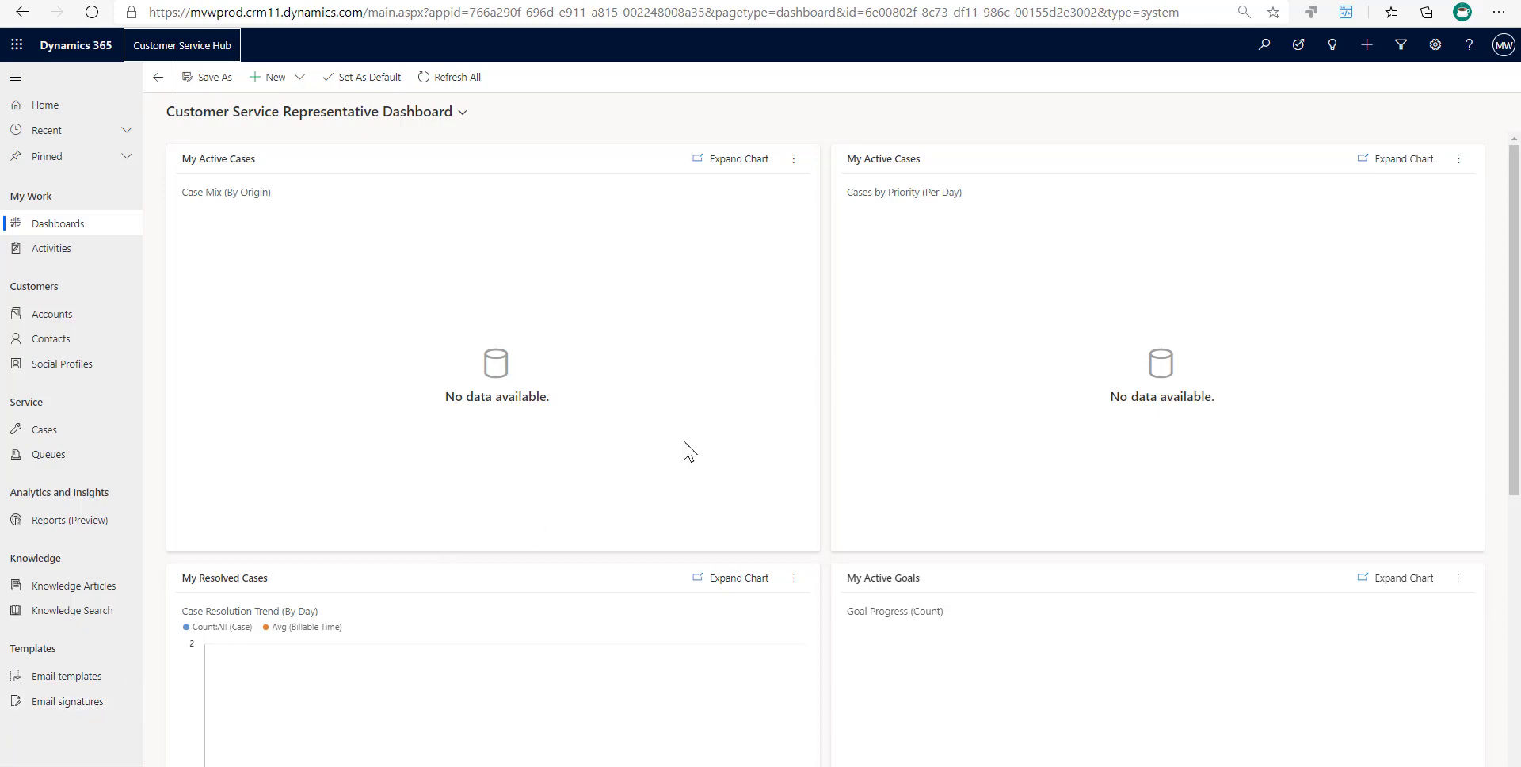
left_click(190, 48)
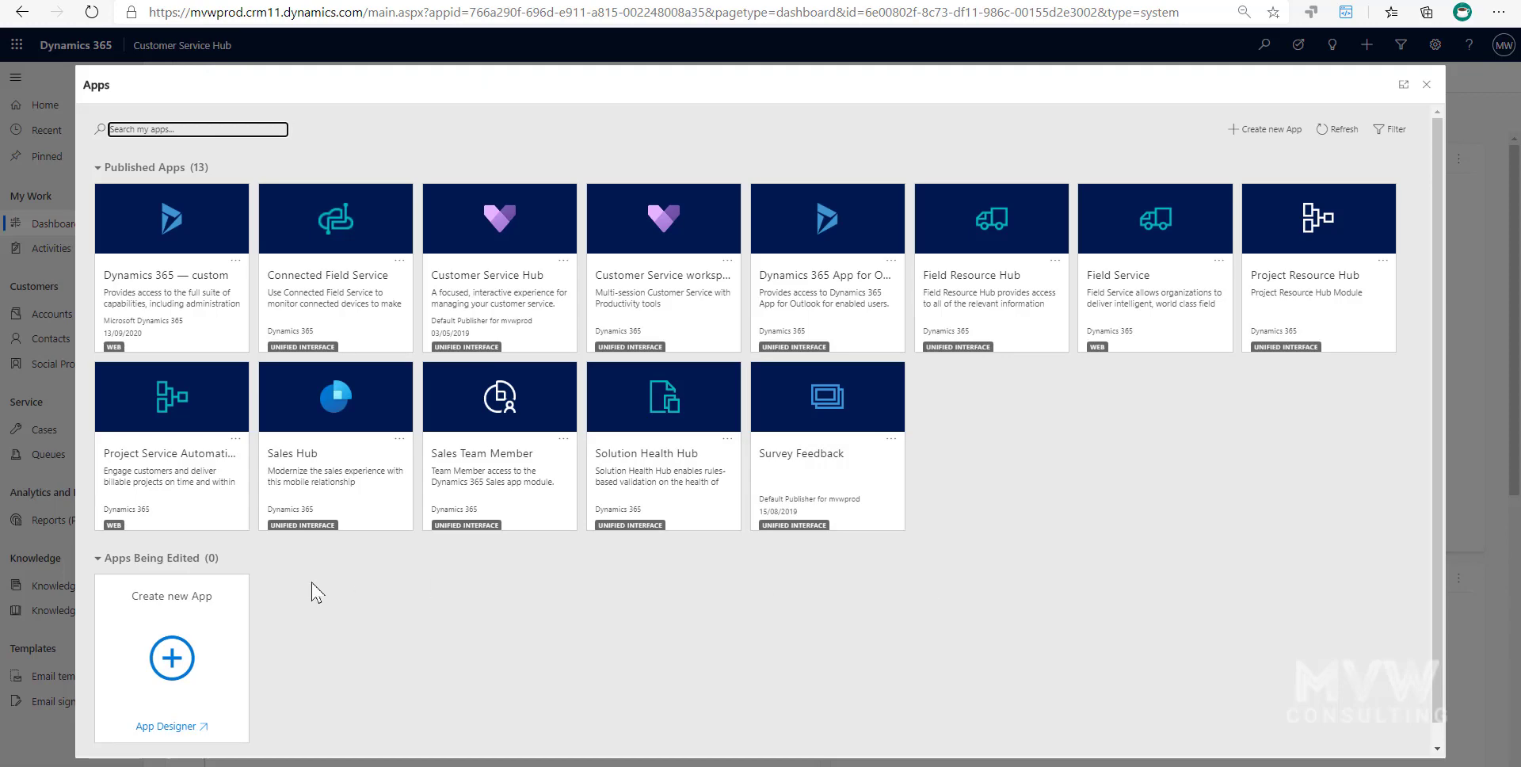
left_click(771, 476)
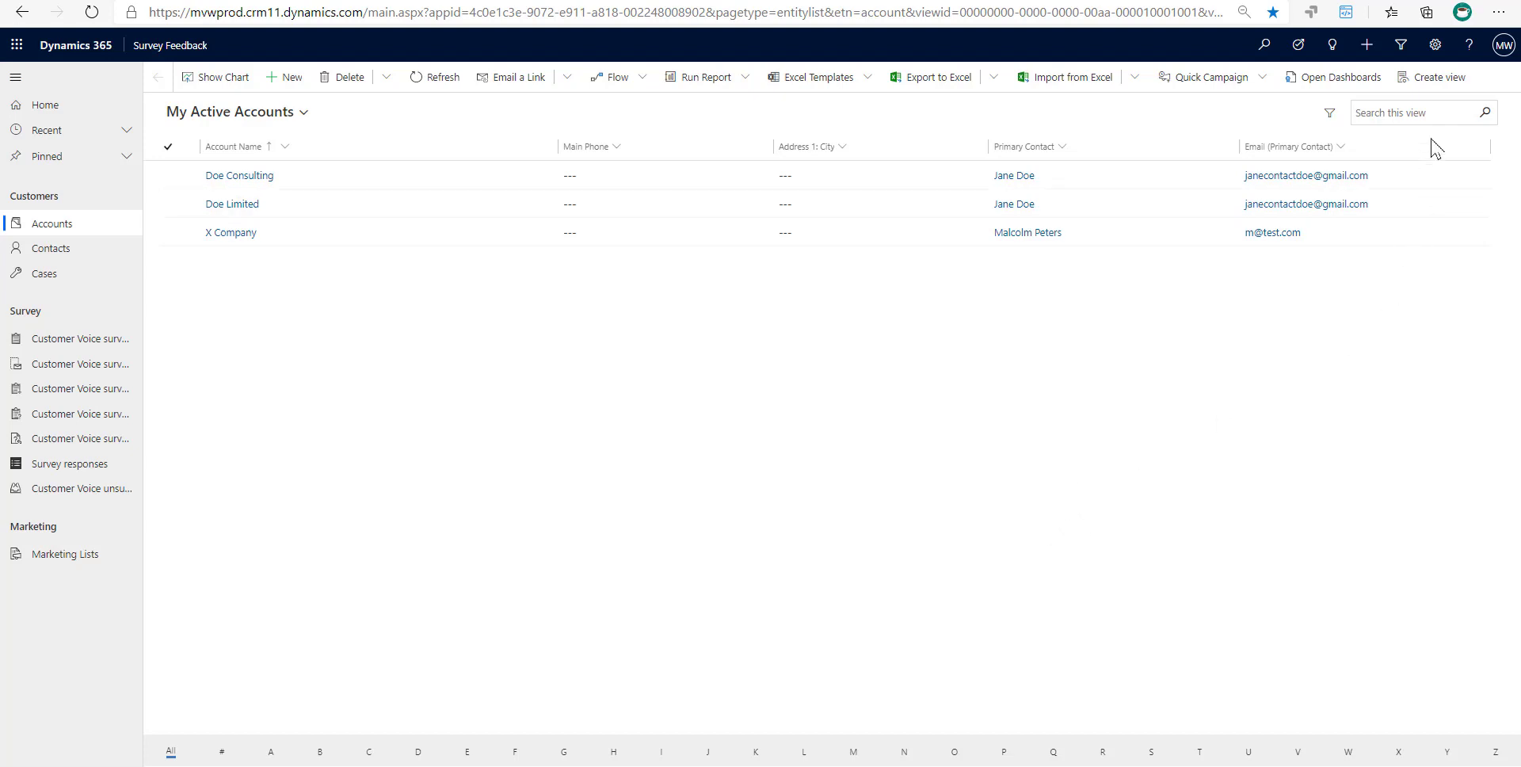
left_click(1435, 46)
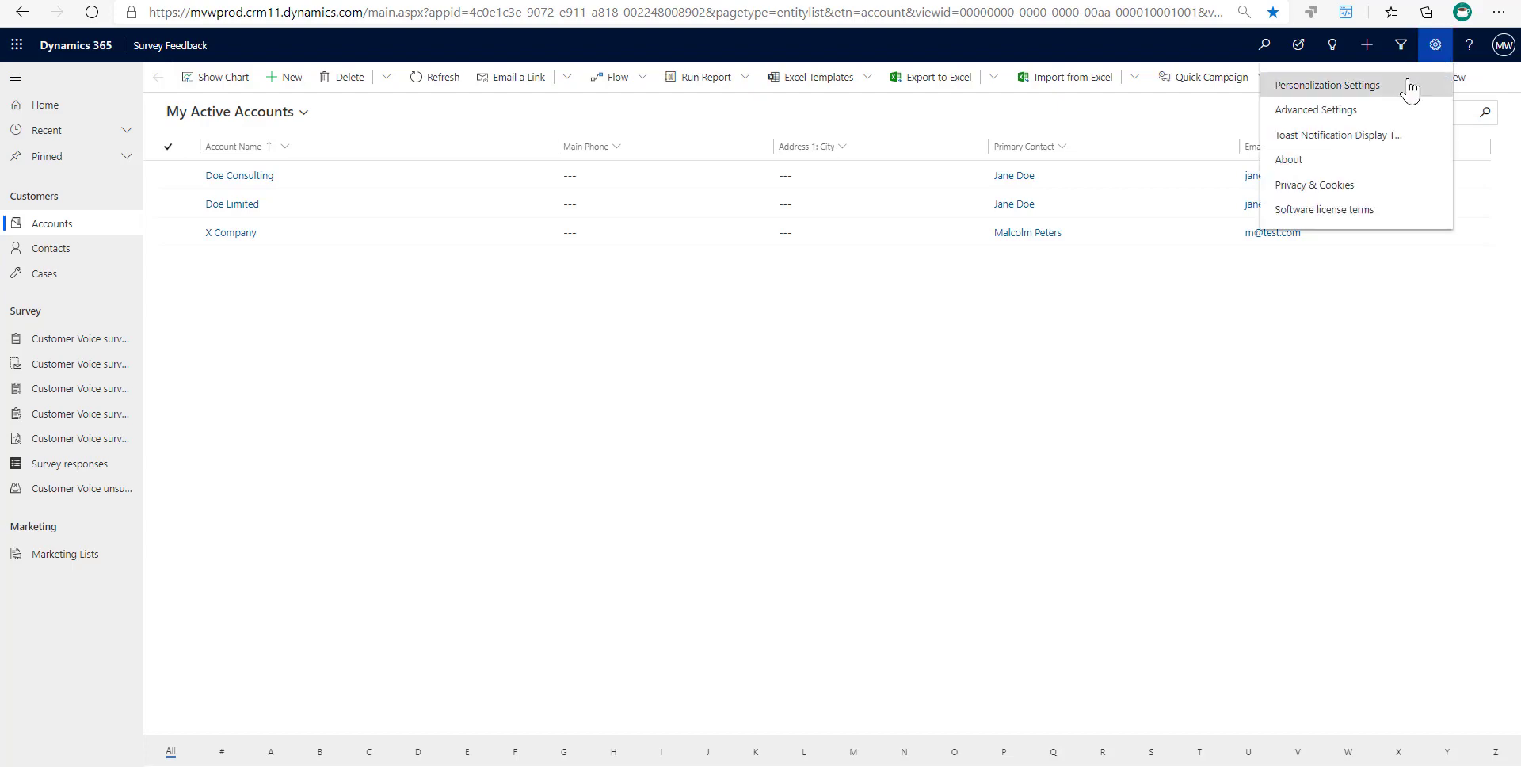
Step: Start a new personal email signature from Personalization Settings' Email Signatures section
left_click(1303, 85)
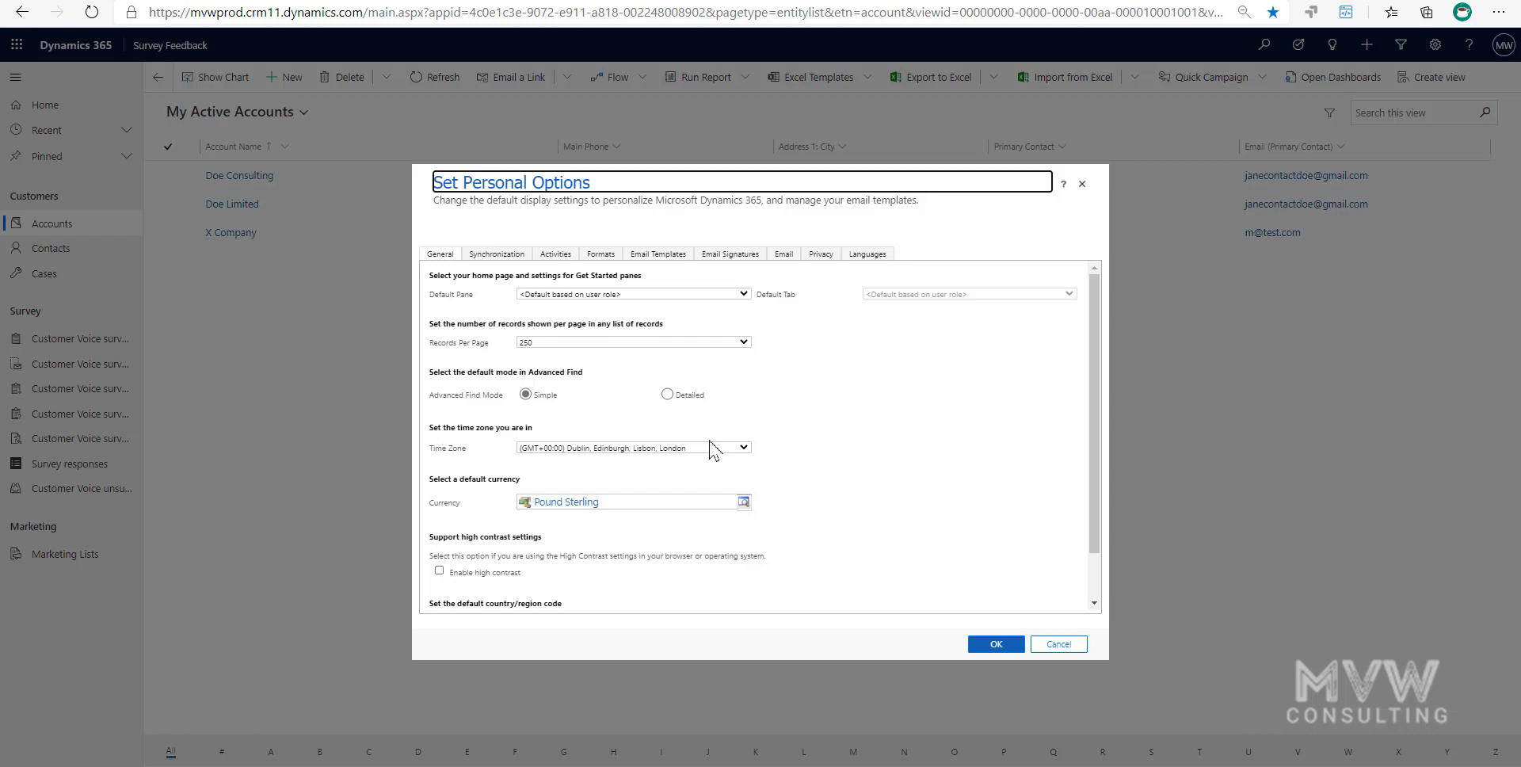
left_click(723, 253)
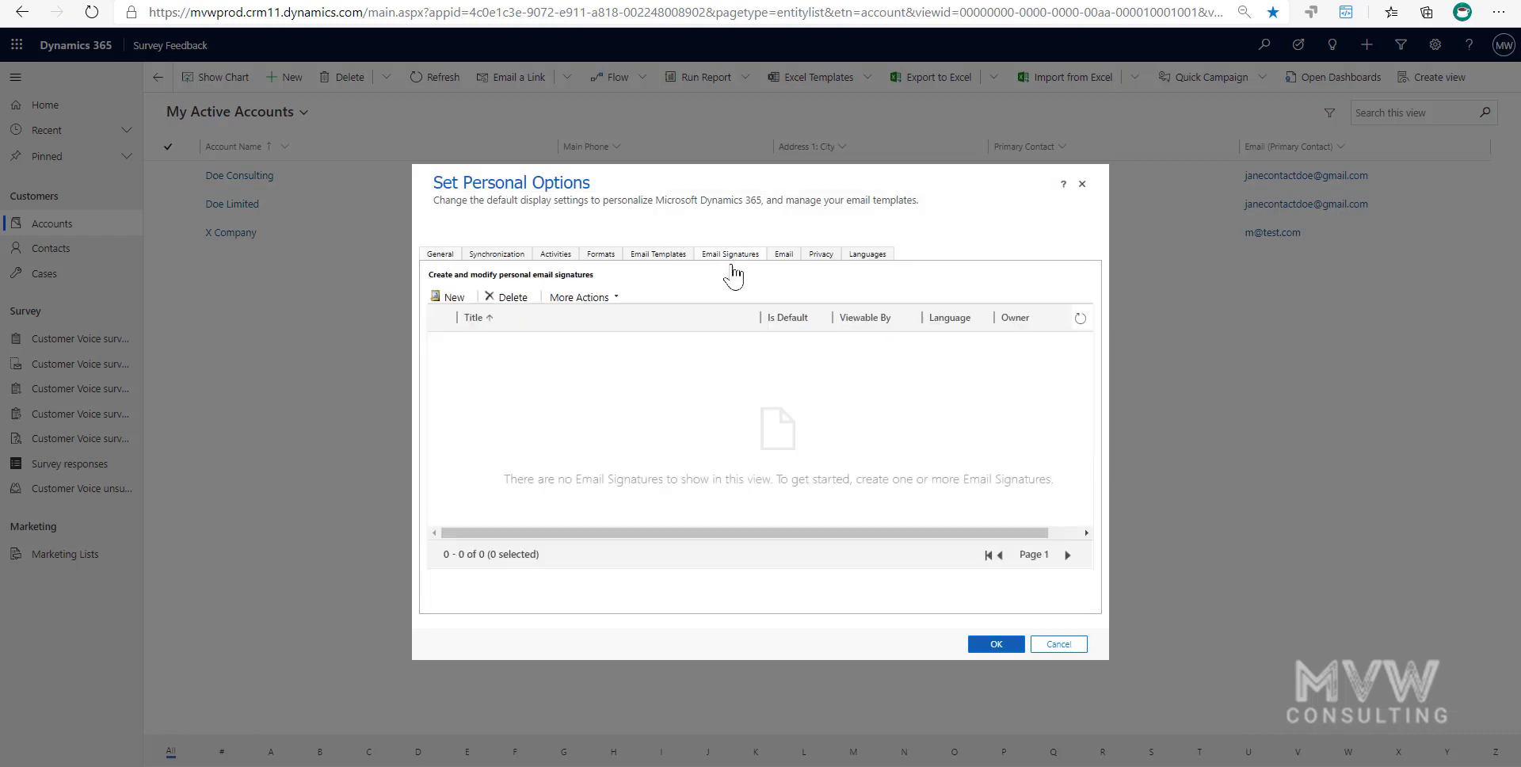
left_click(443, 301)
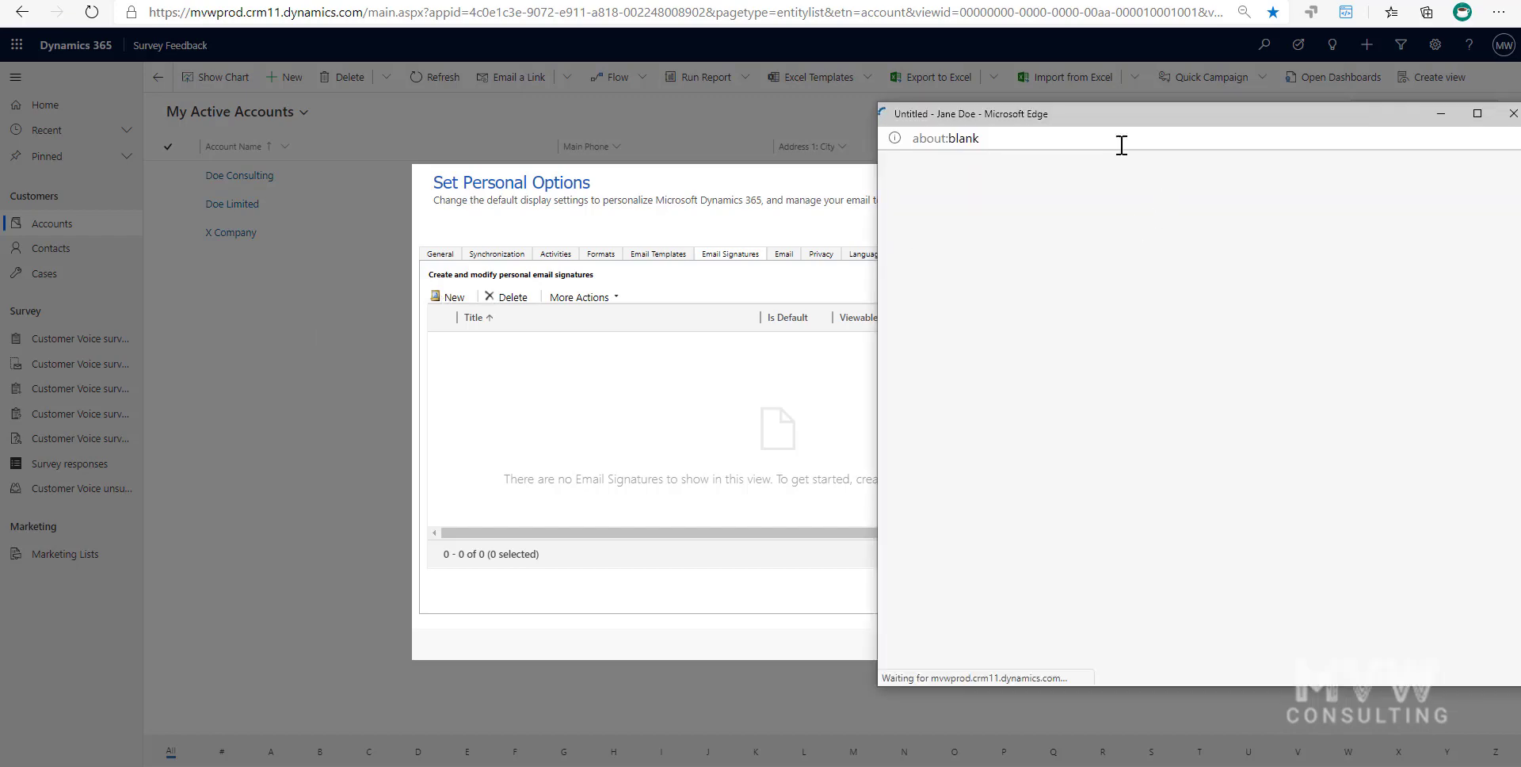
left_click_drag(1093, 112, 799, 128)
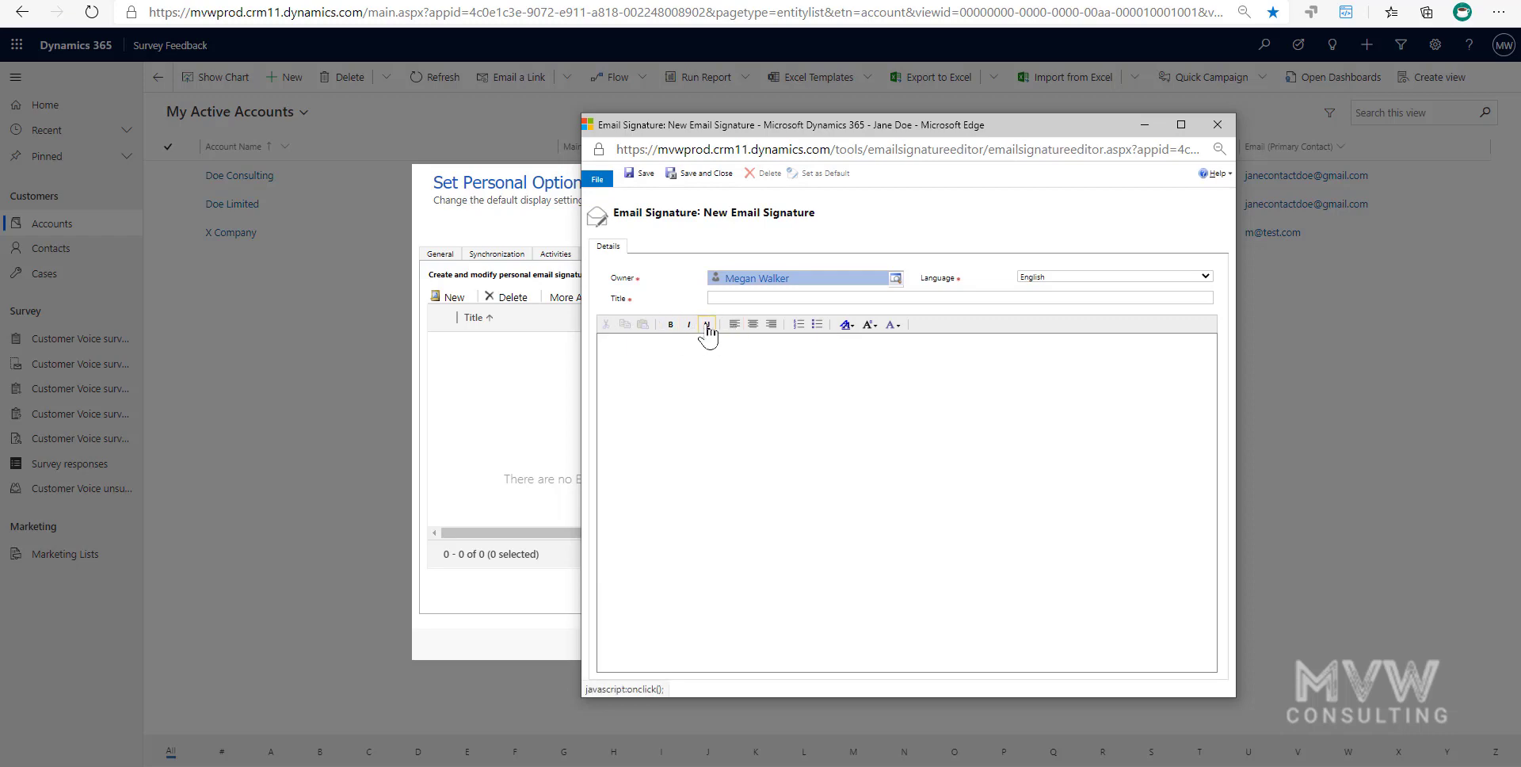
Step: Discard the unsaved signature with Leave and close Set Personal Options
left_click(688, 354)
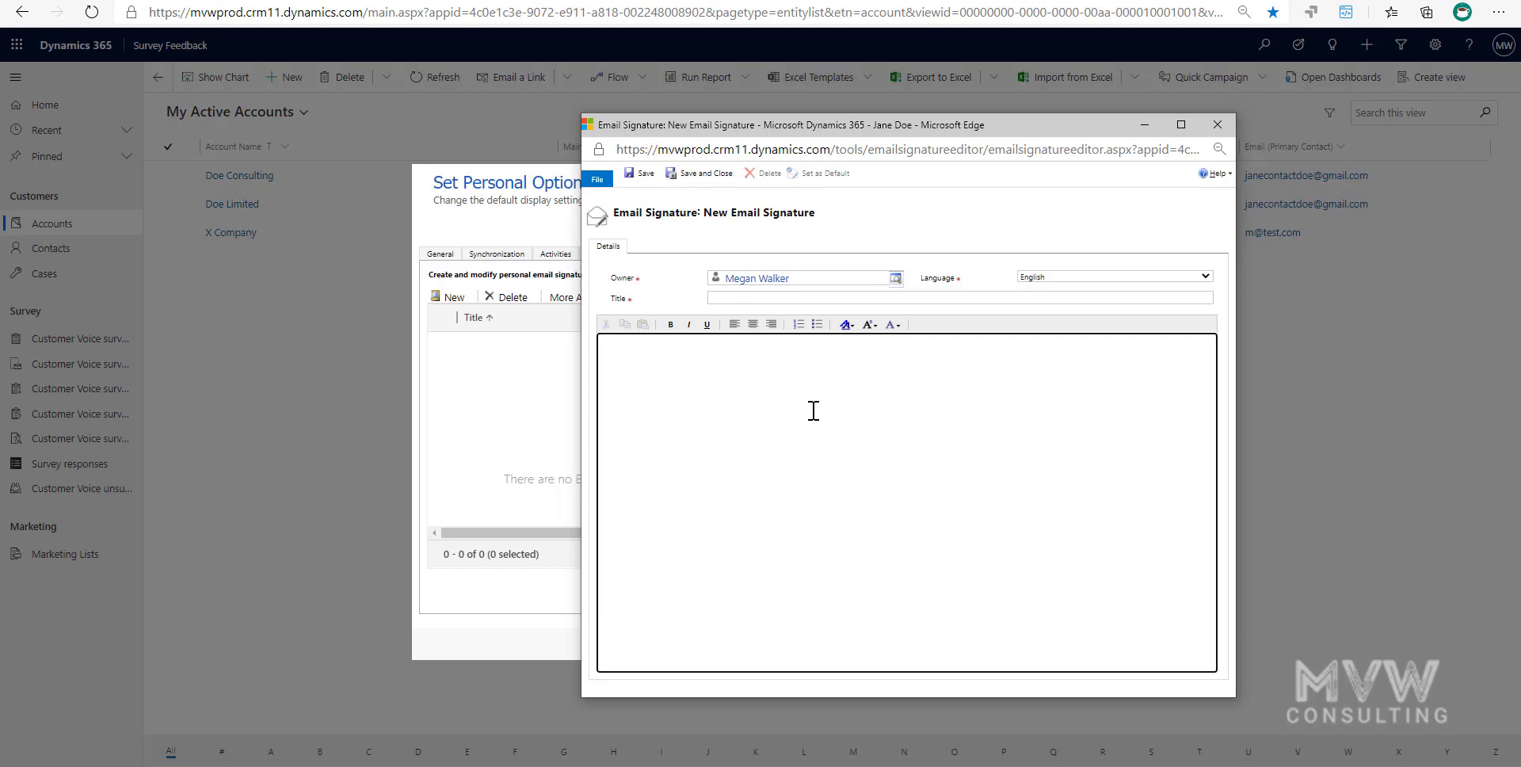
left_click(1217, 124)
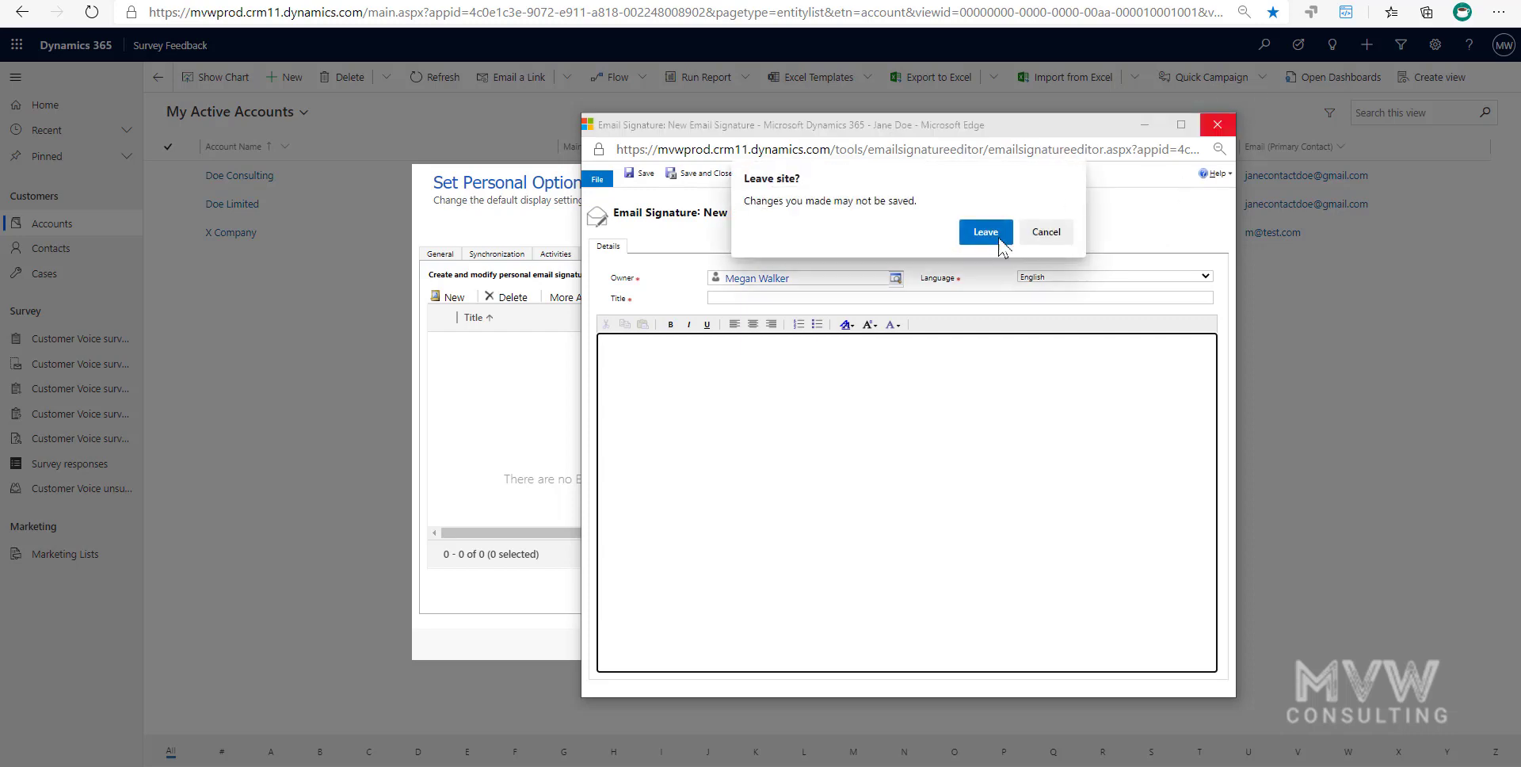
left_click(1006, 237)
left_click(1087, 191)
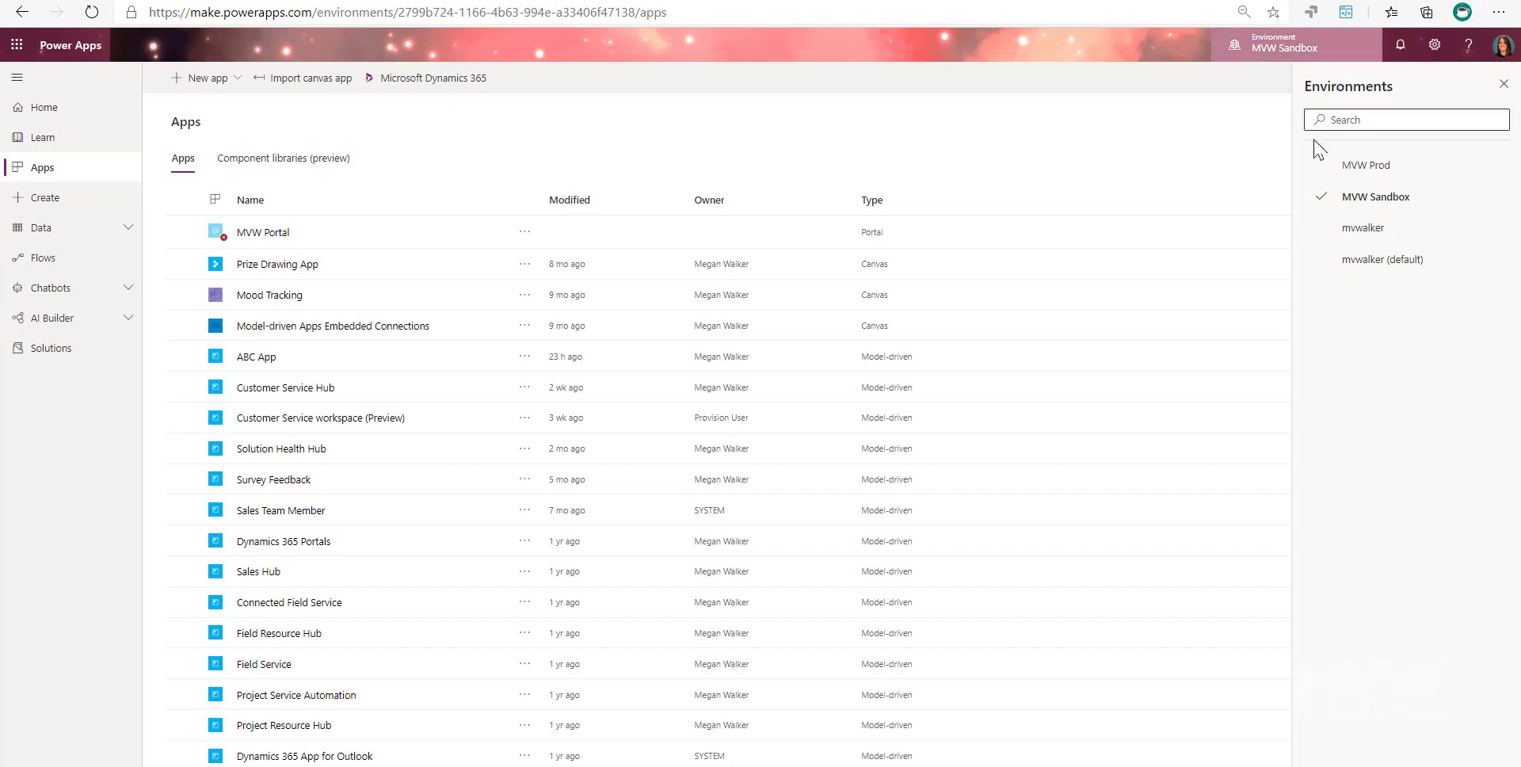
Step: Switch to the MVW Prod environment and edit the Survey Feedback app in the App Designer
left_click(1363, 171)
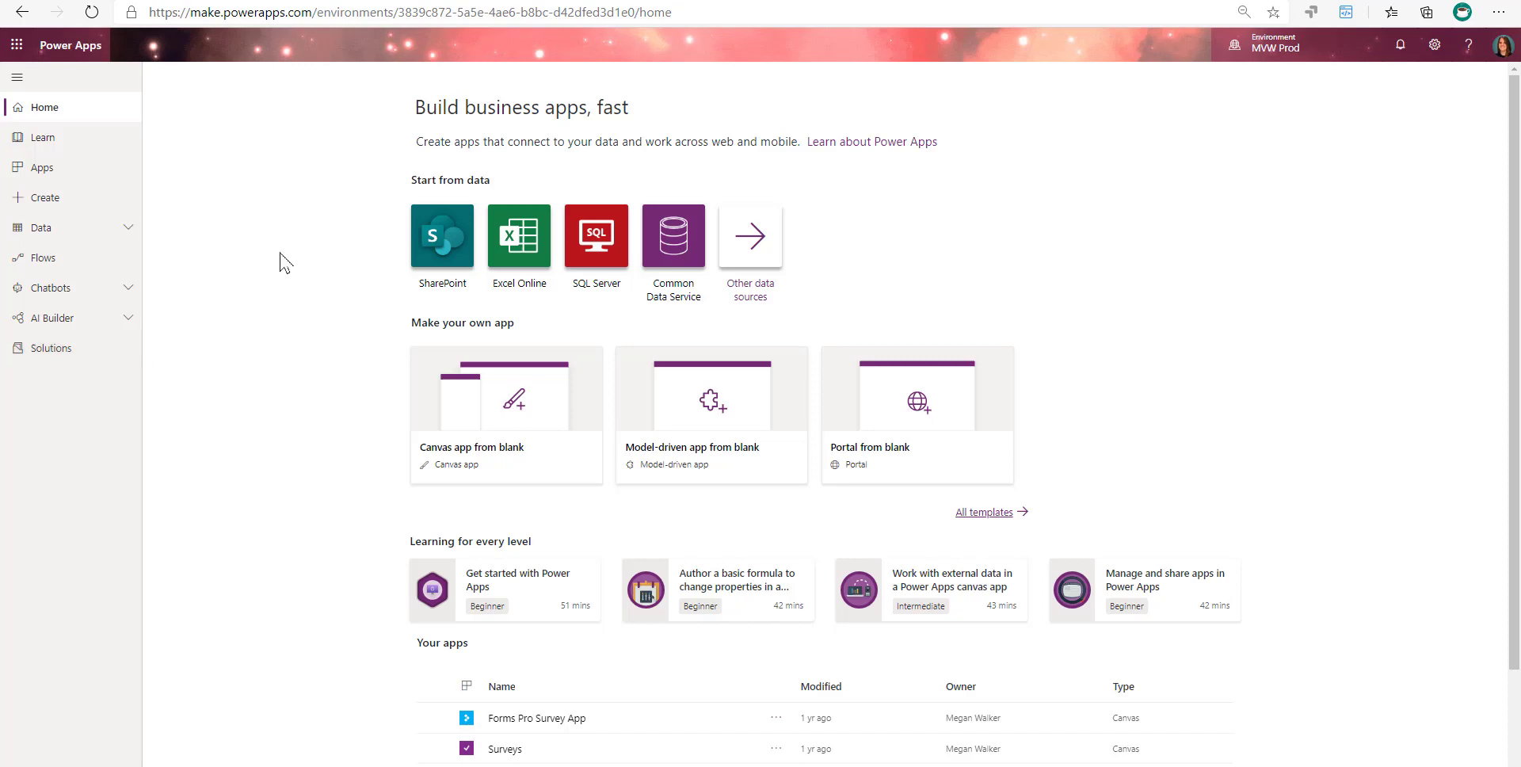
left_click(54, 169)
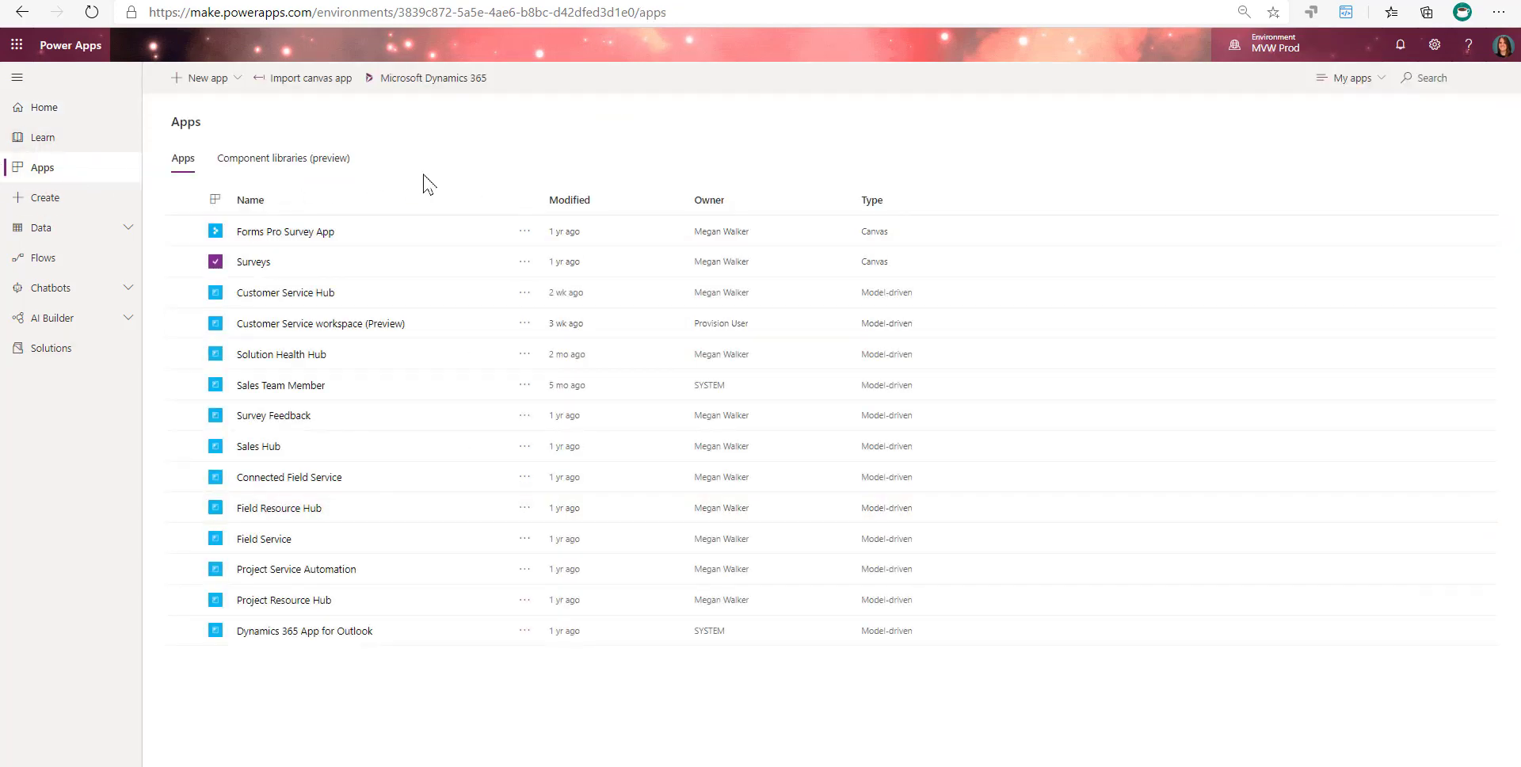
left_click(525, 417)
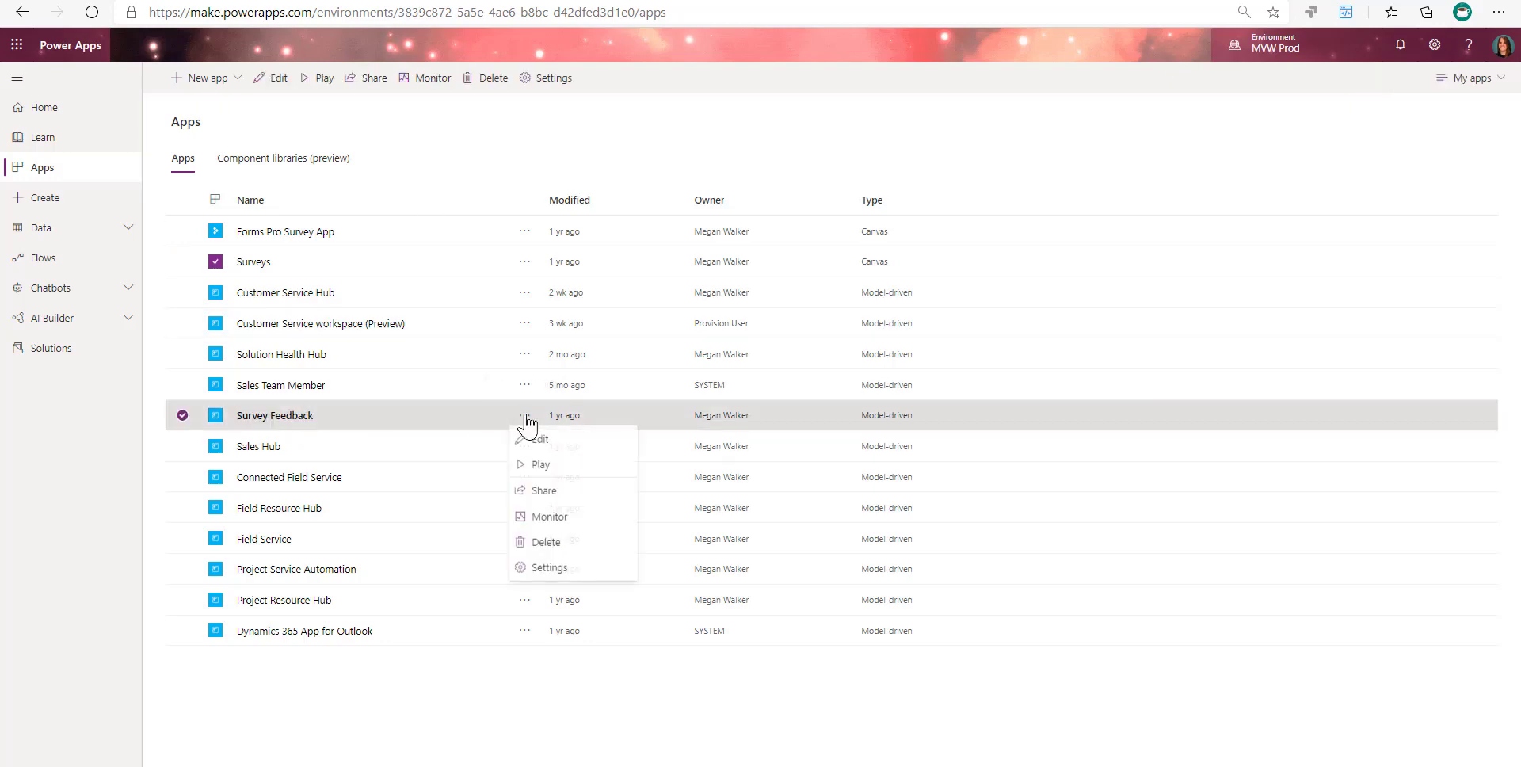
left_click(540, 440)
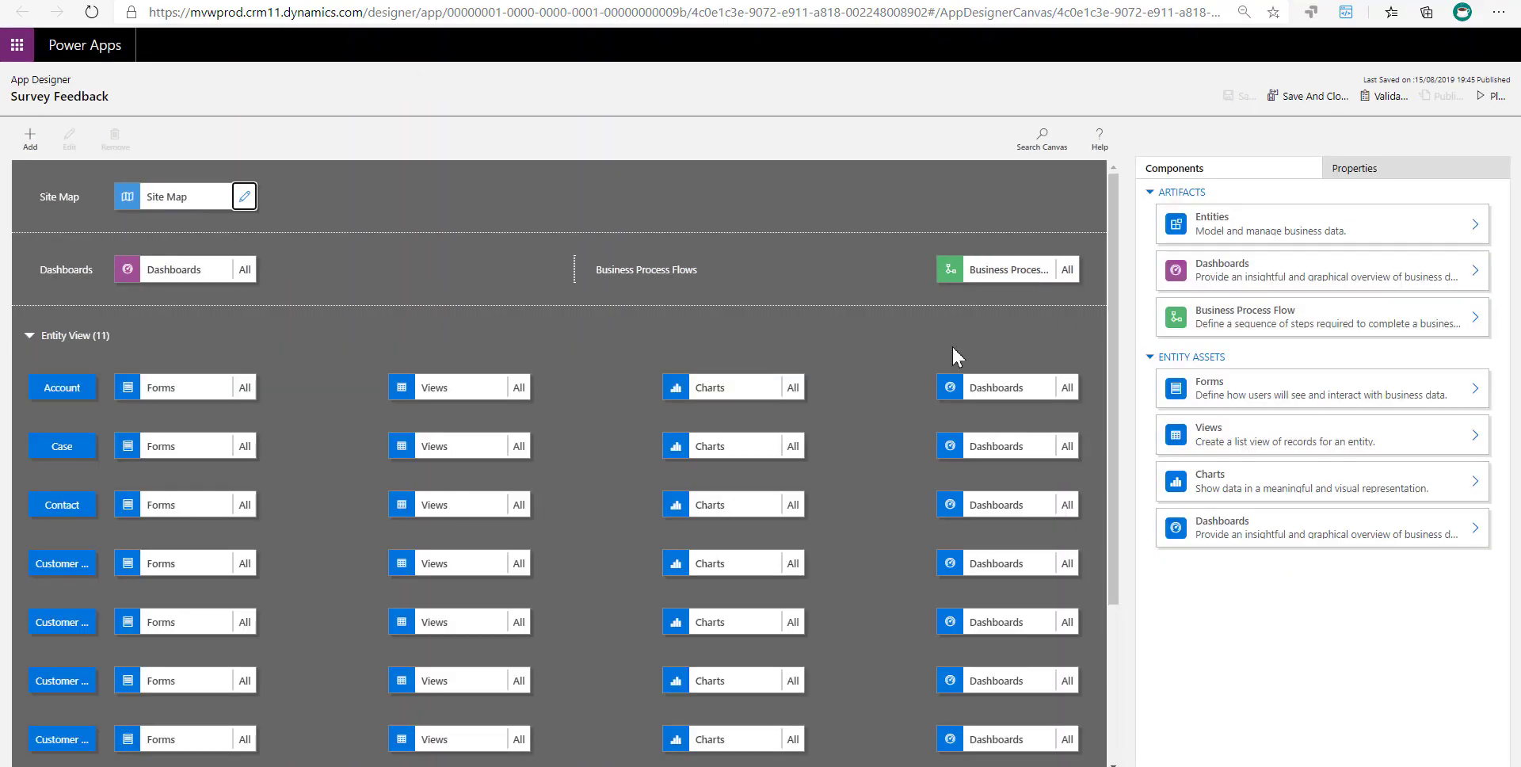
Step: Add an Entity subarea for Email Signature to the site map's Marketing group
left_click(245, 198)
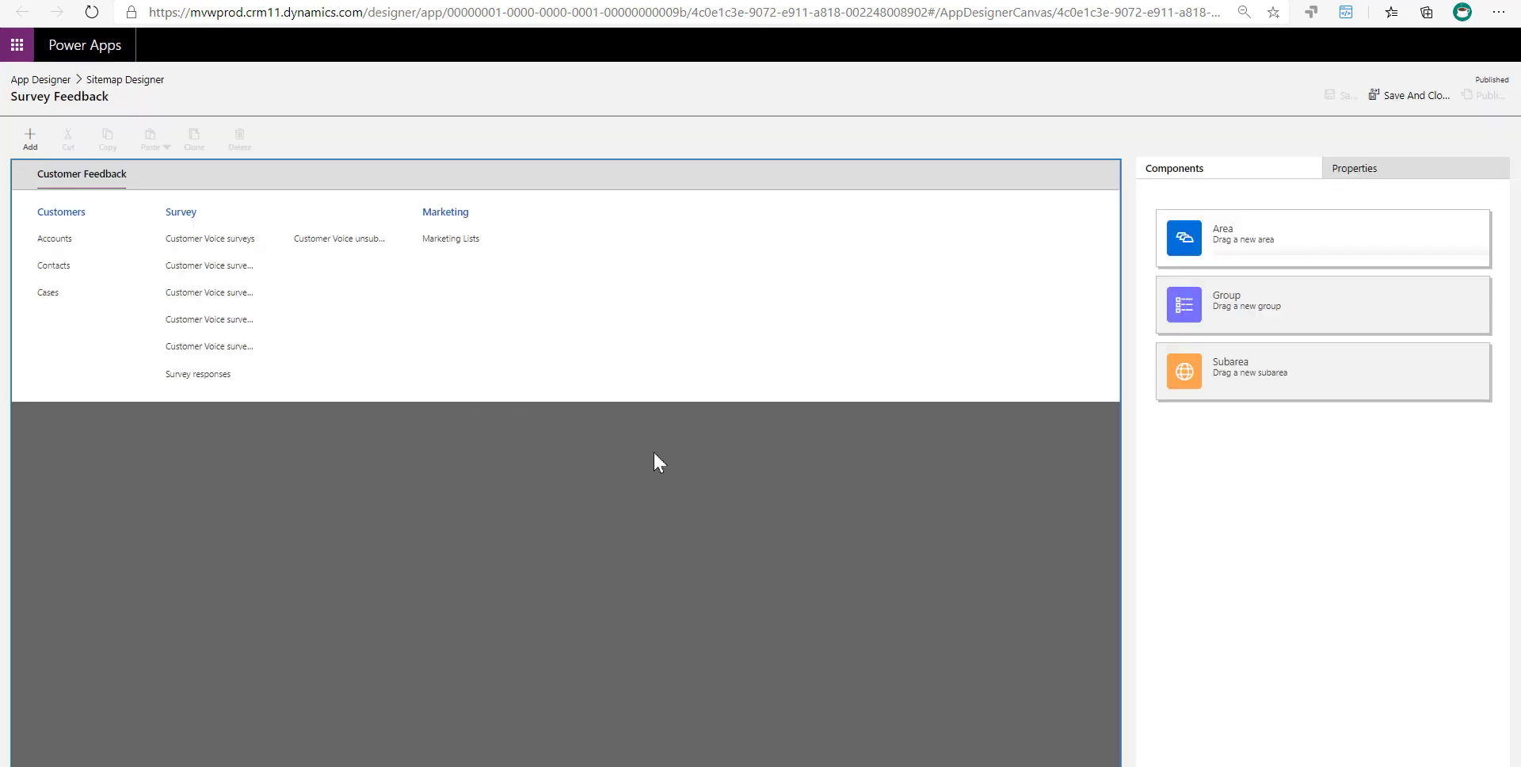
left_click(446, 216)
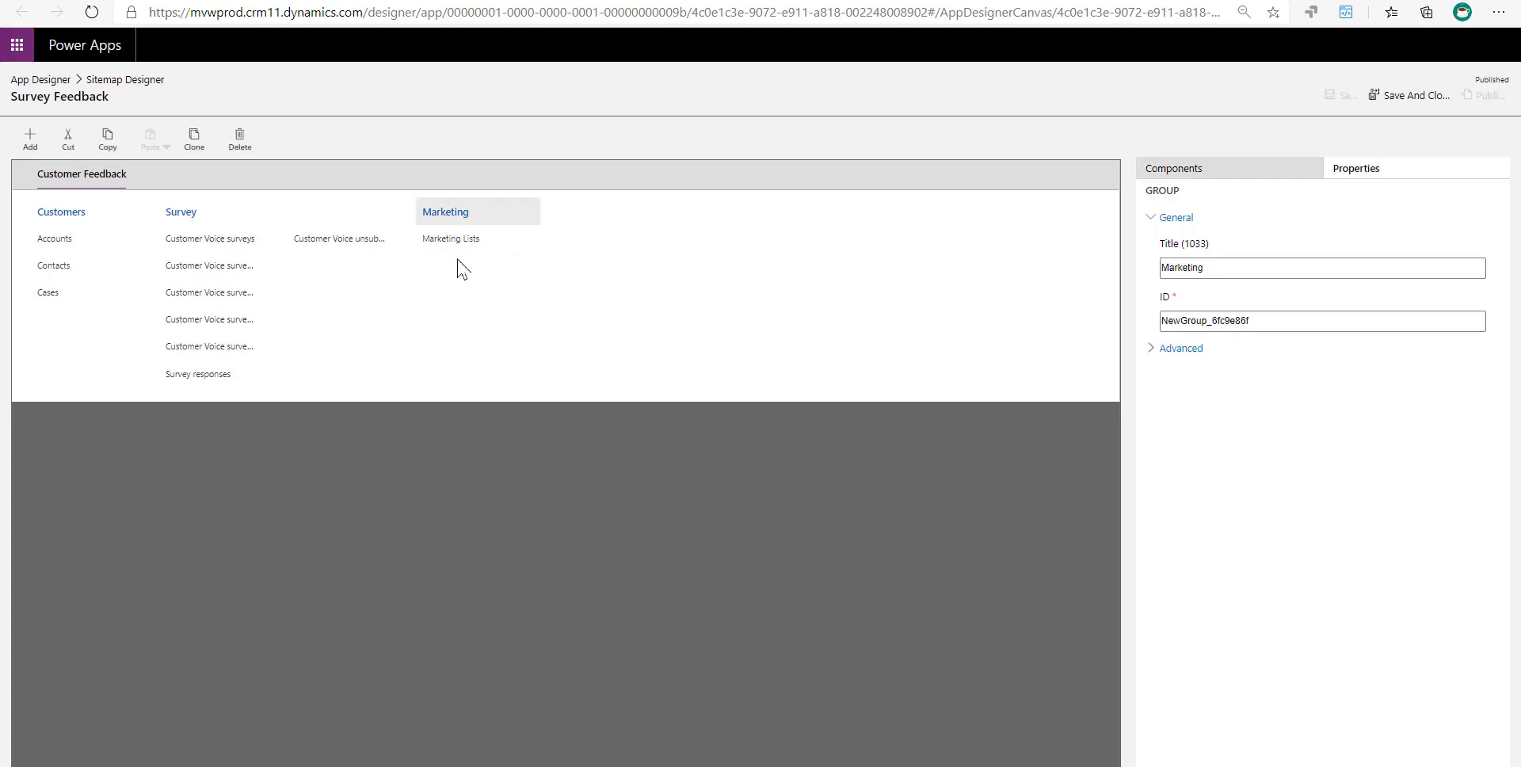
left_click(30, 141)
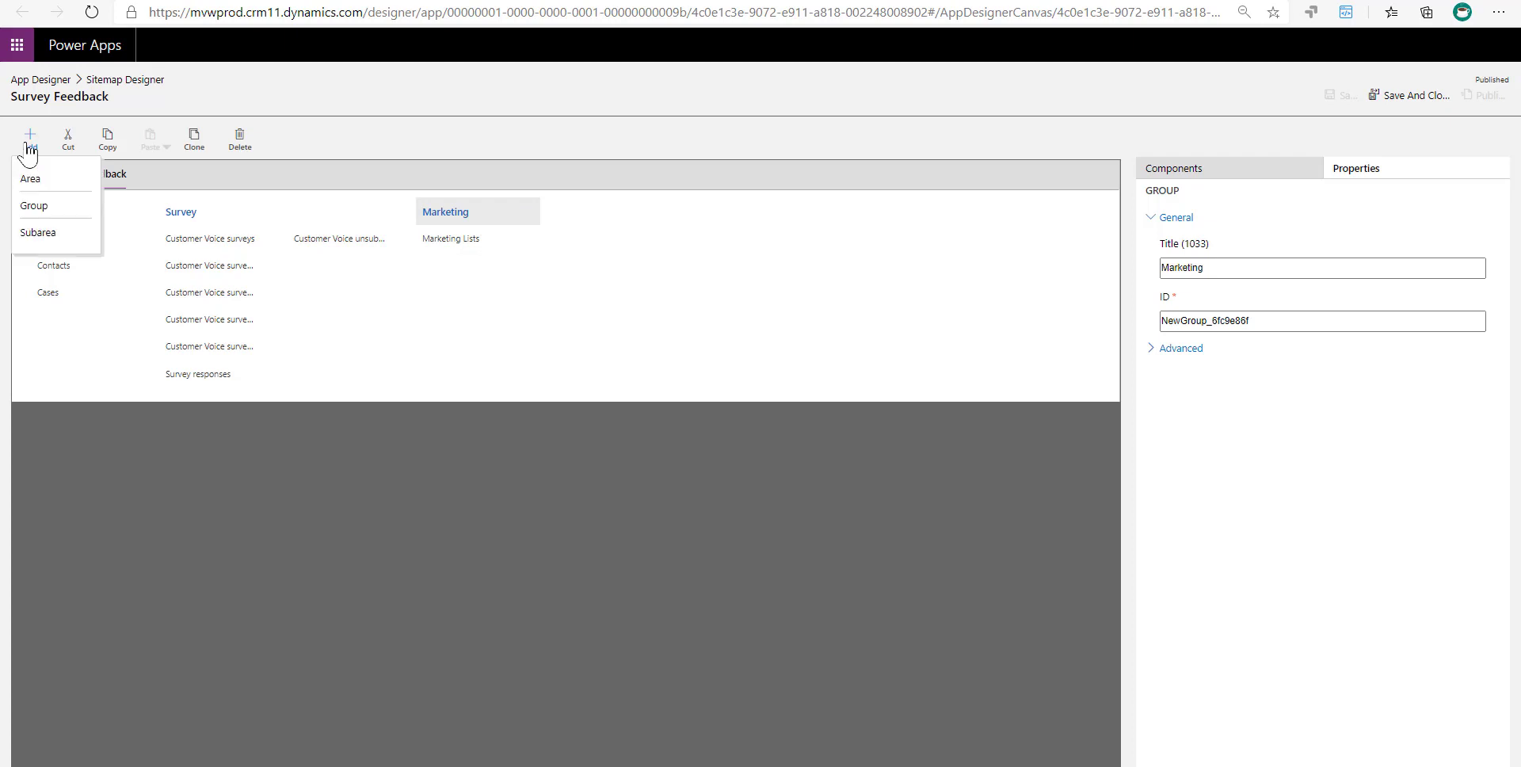
left_click(60, 234)
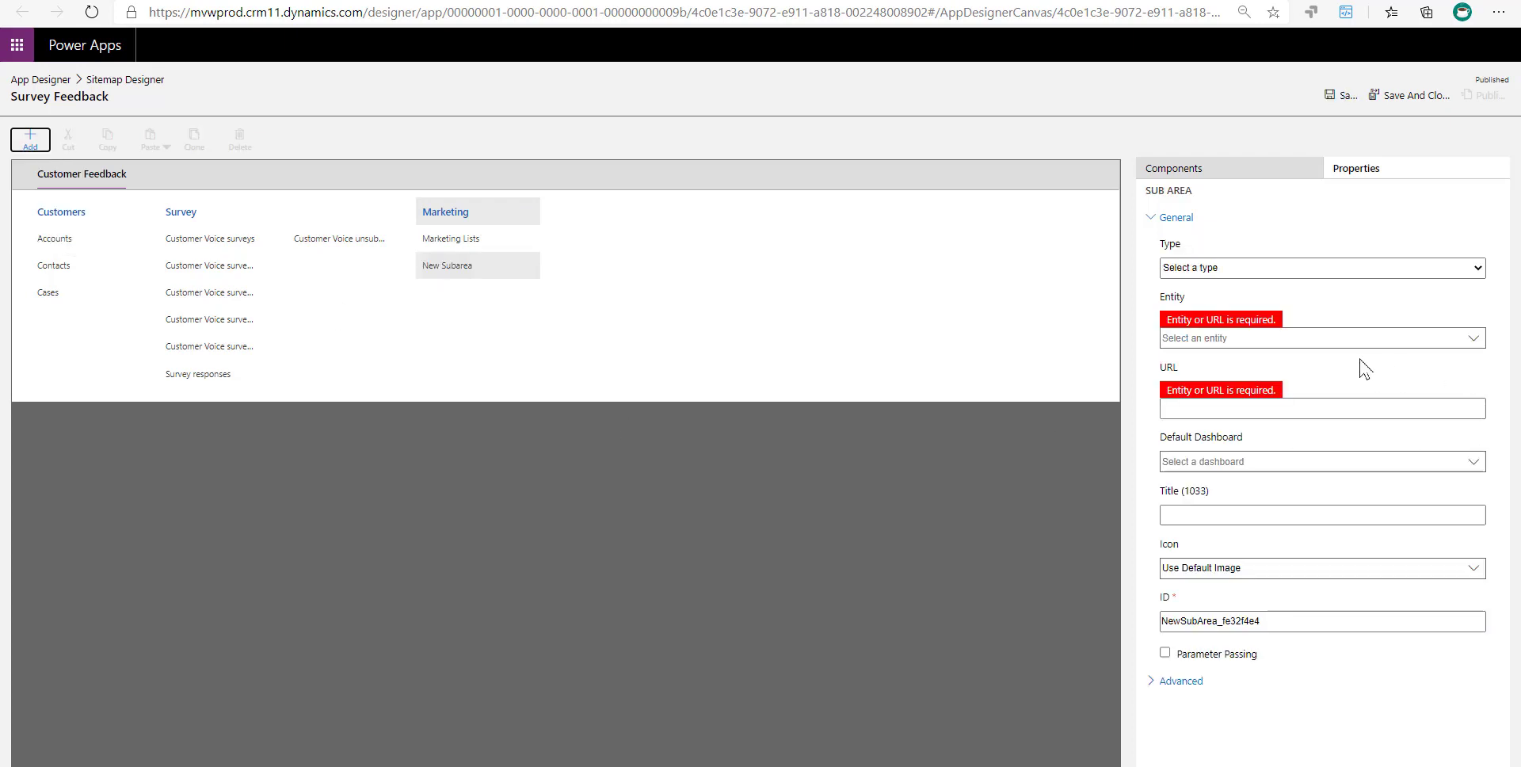
left_click(1347, 267)
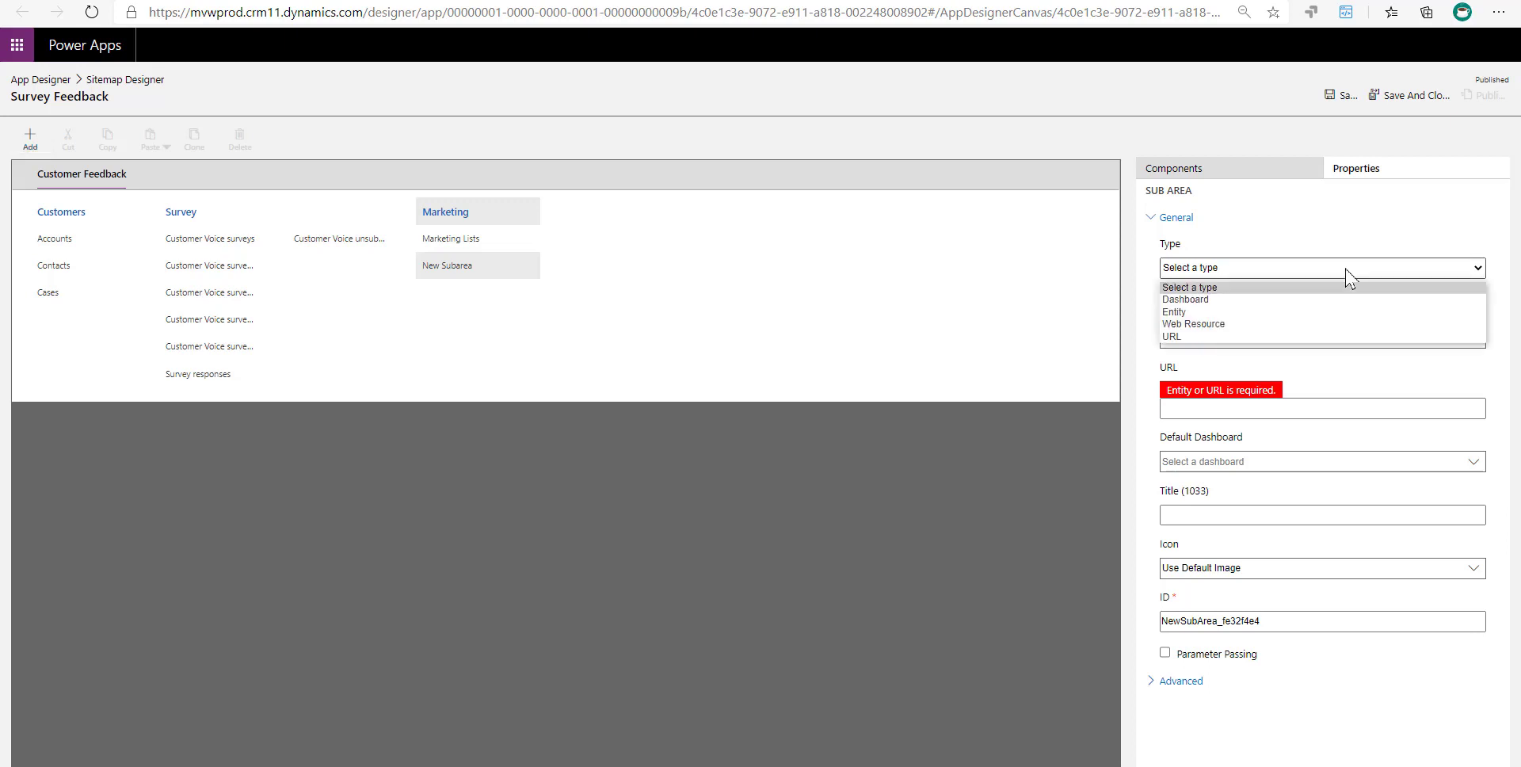
left_click(1242, 314)
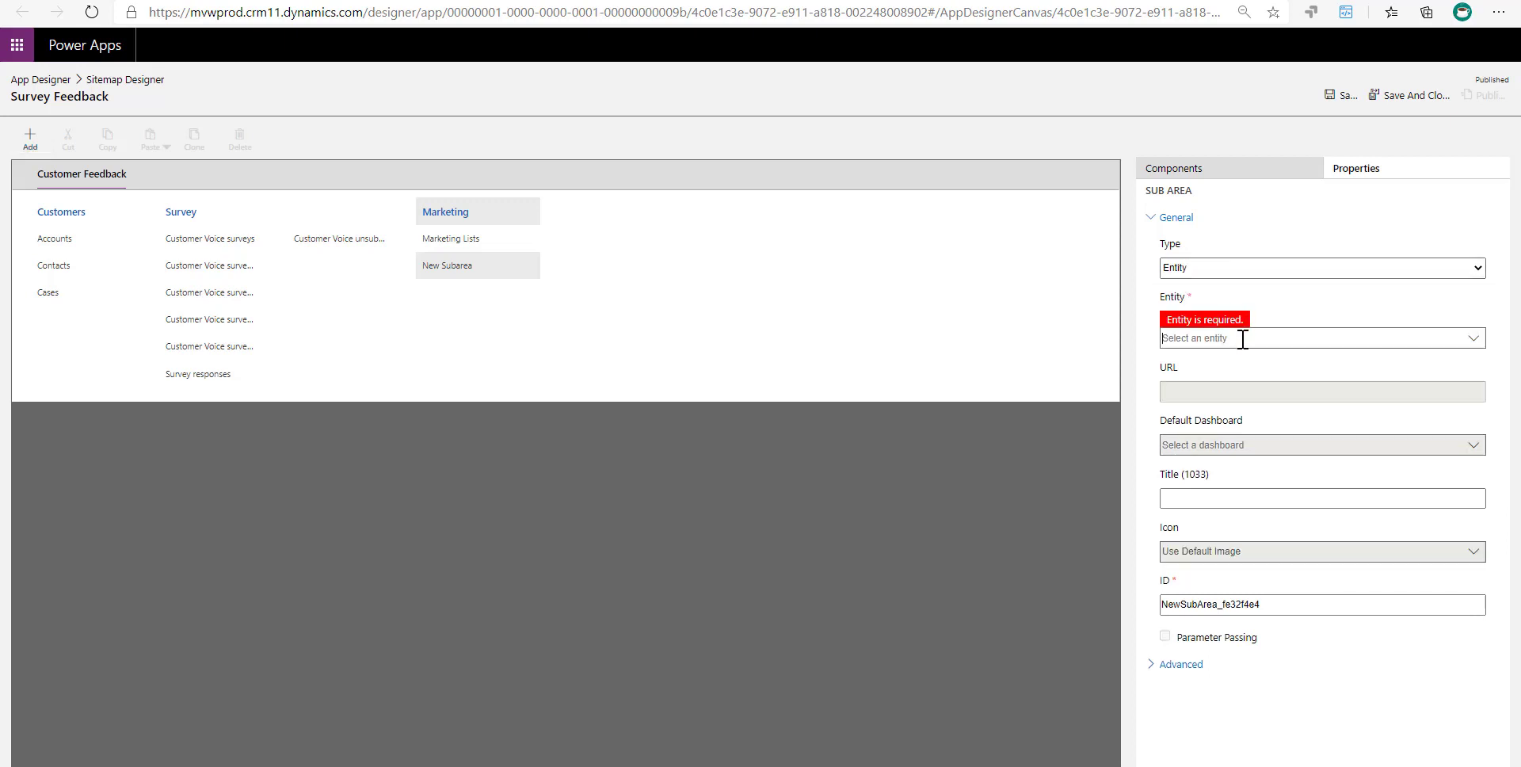
left_click(1242, 338)
type("email")
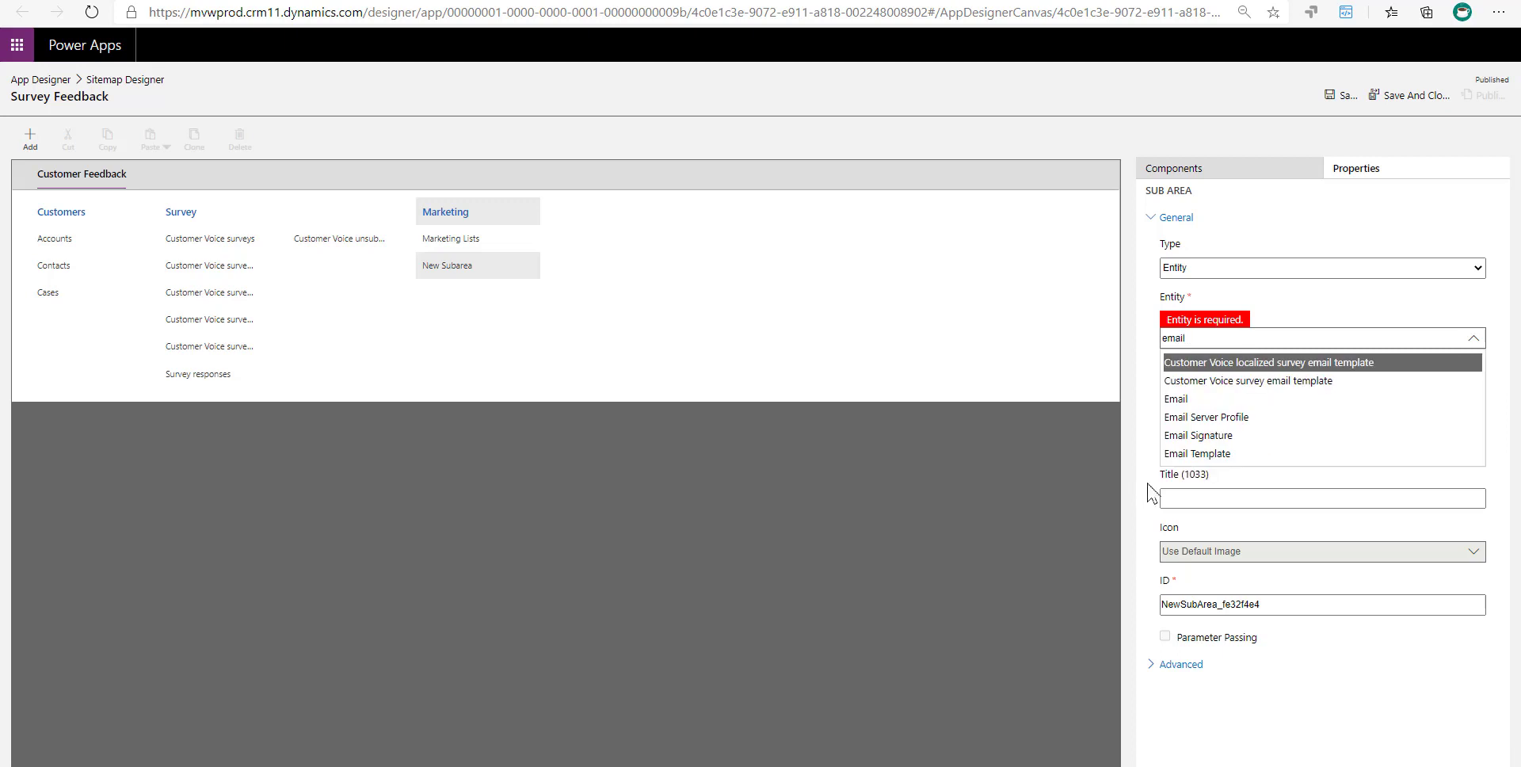
left_click(1198, 435)
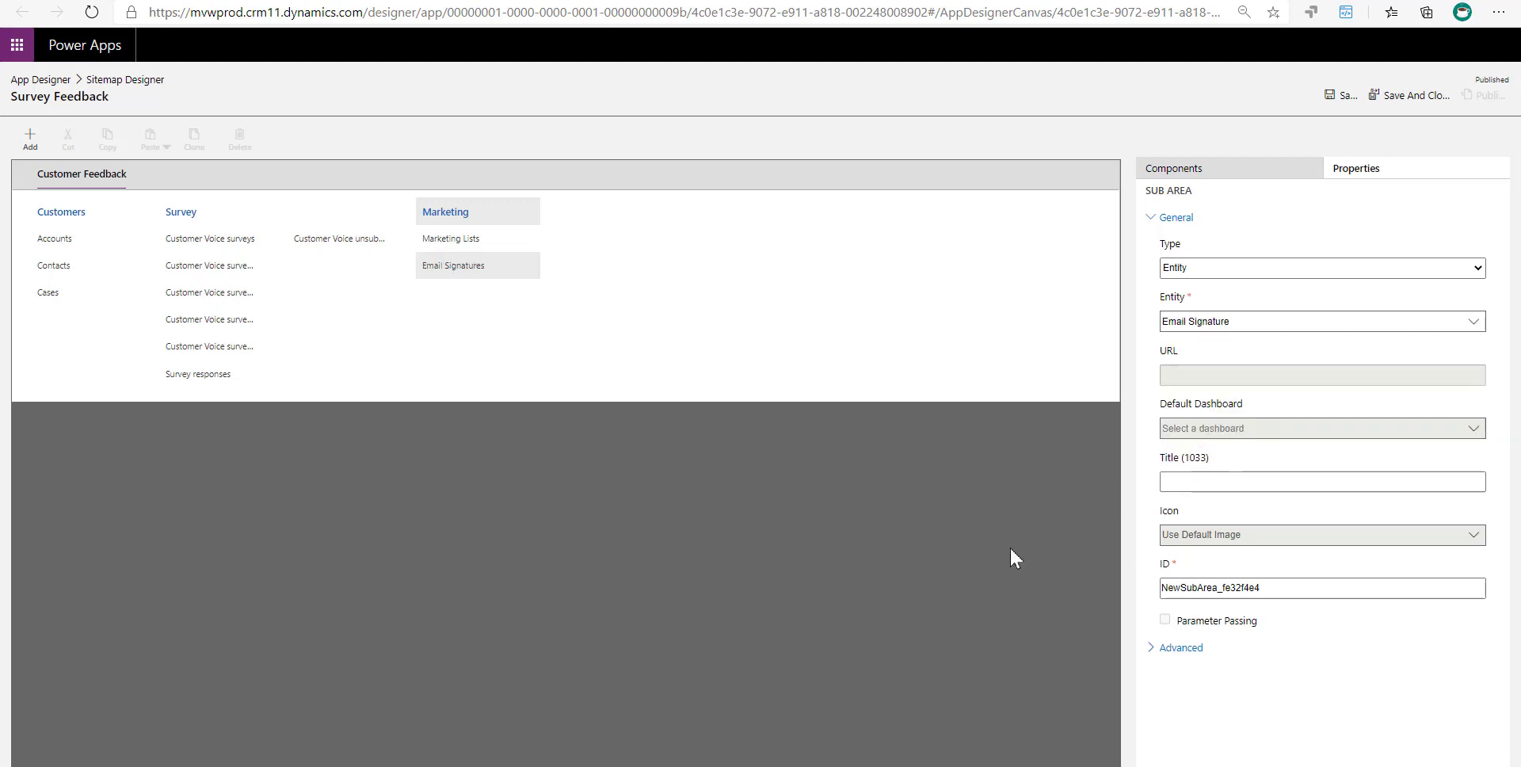
Step: Save and publish the site map, then reload the app
left_click(1341, 99)
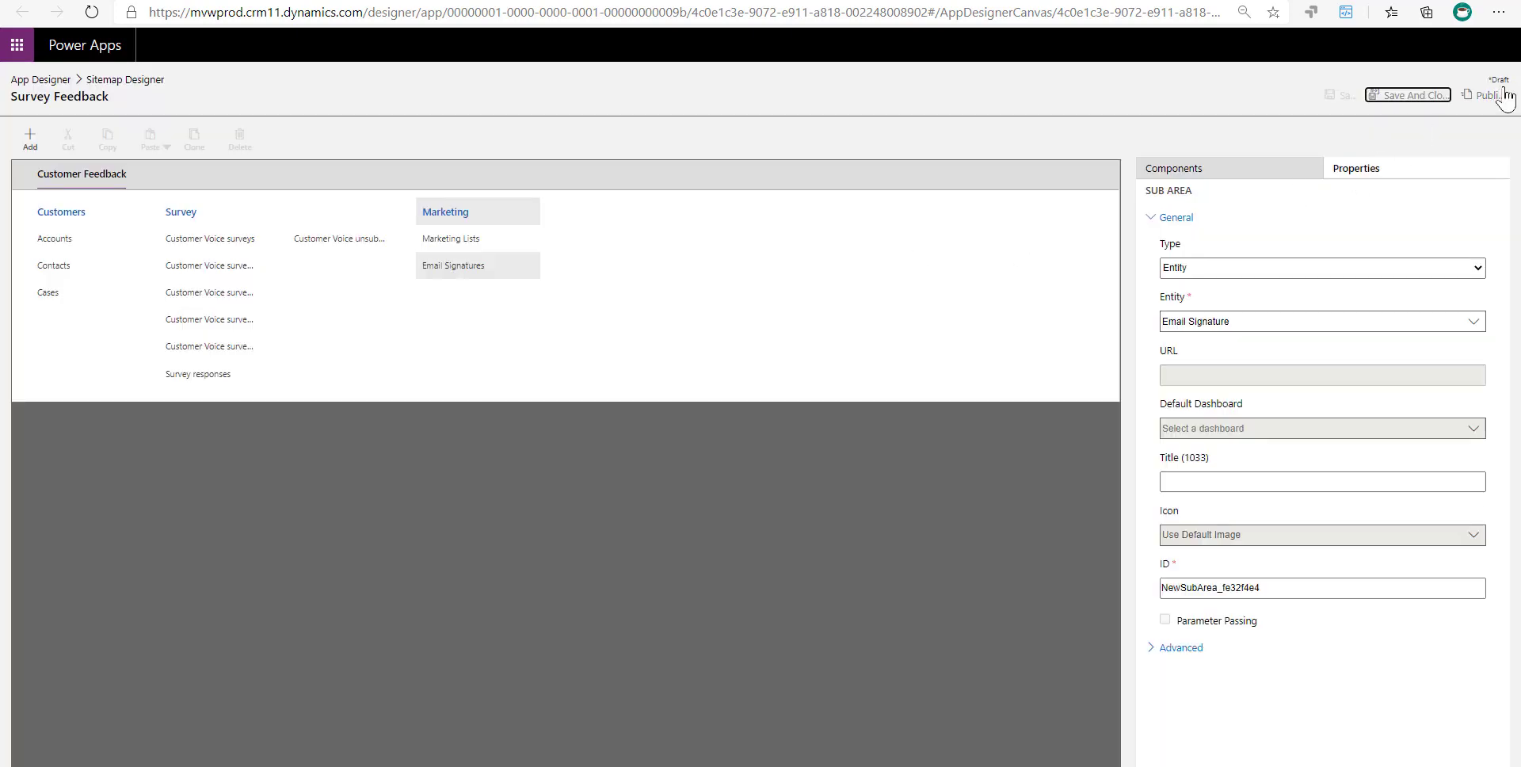
left_click(1486, 96)
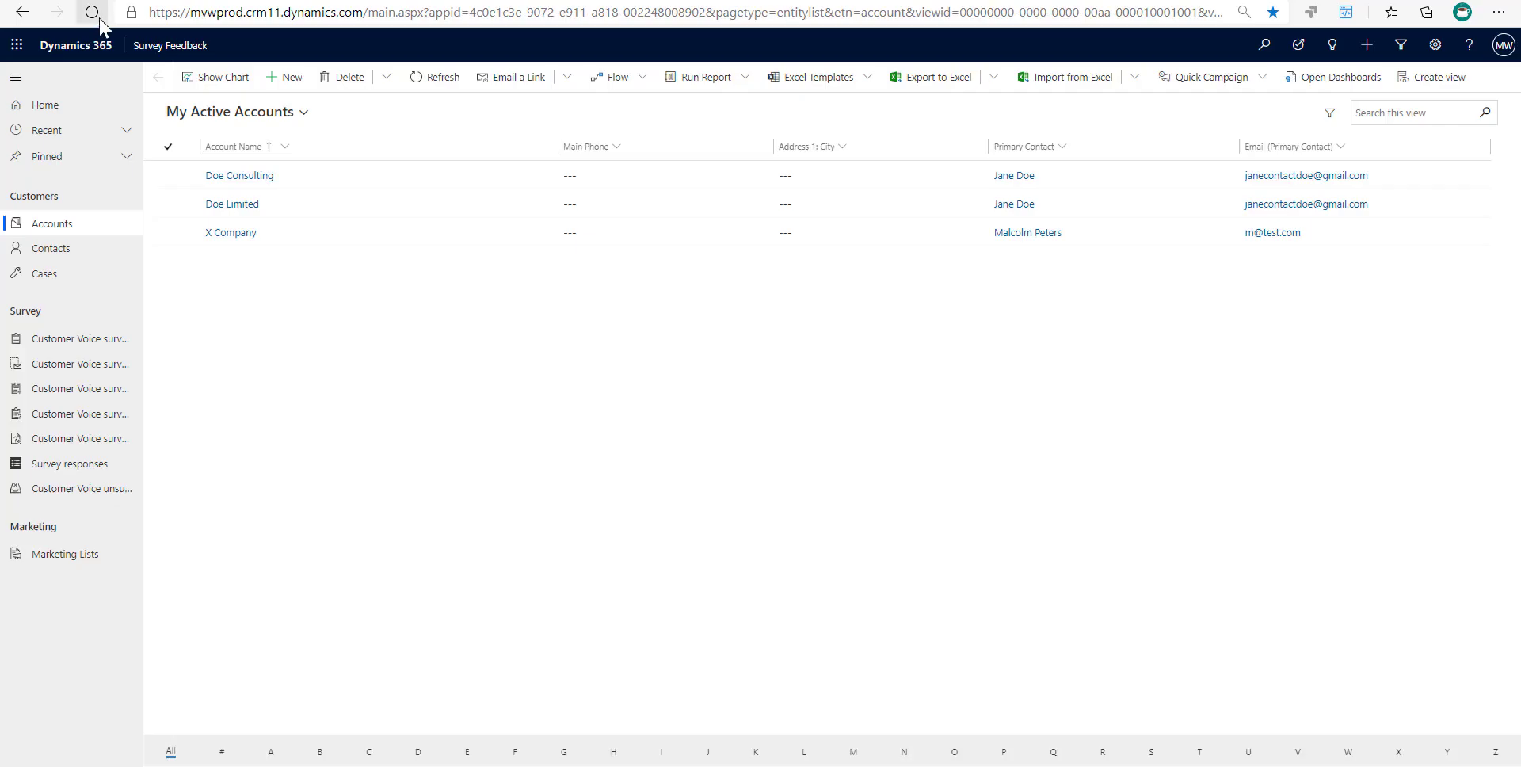
left_click(92, 12)
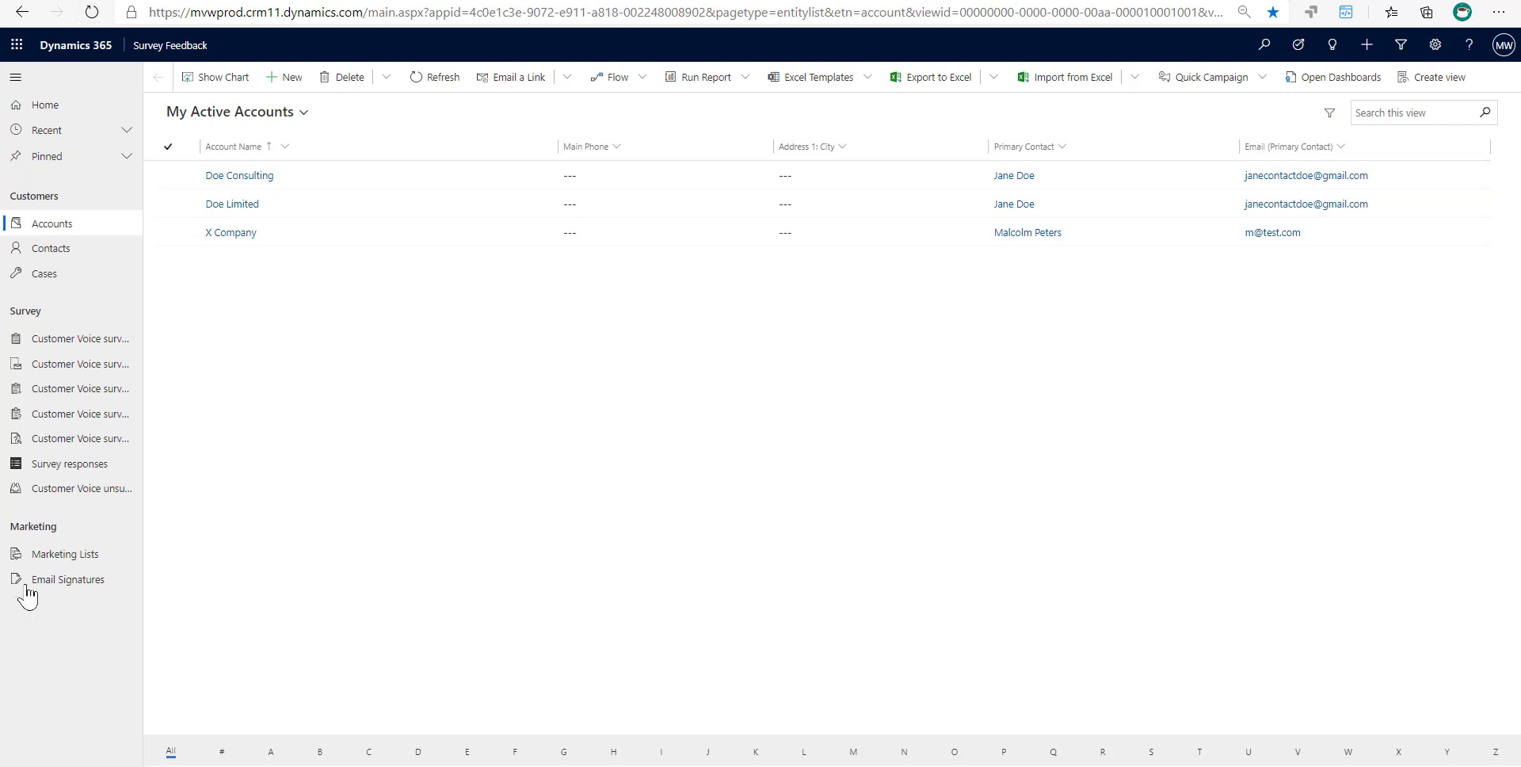
Step: Add a new email signature record named 'Main Signature' with Set as default switched to Yes
left_click(61, 586)
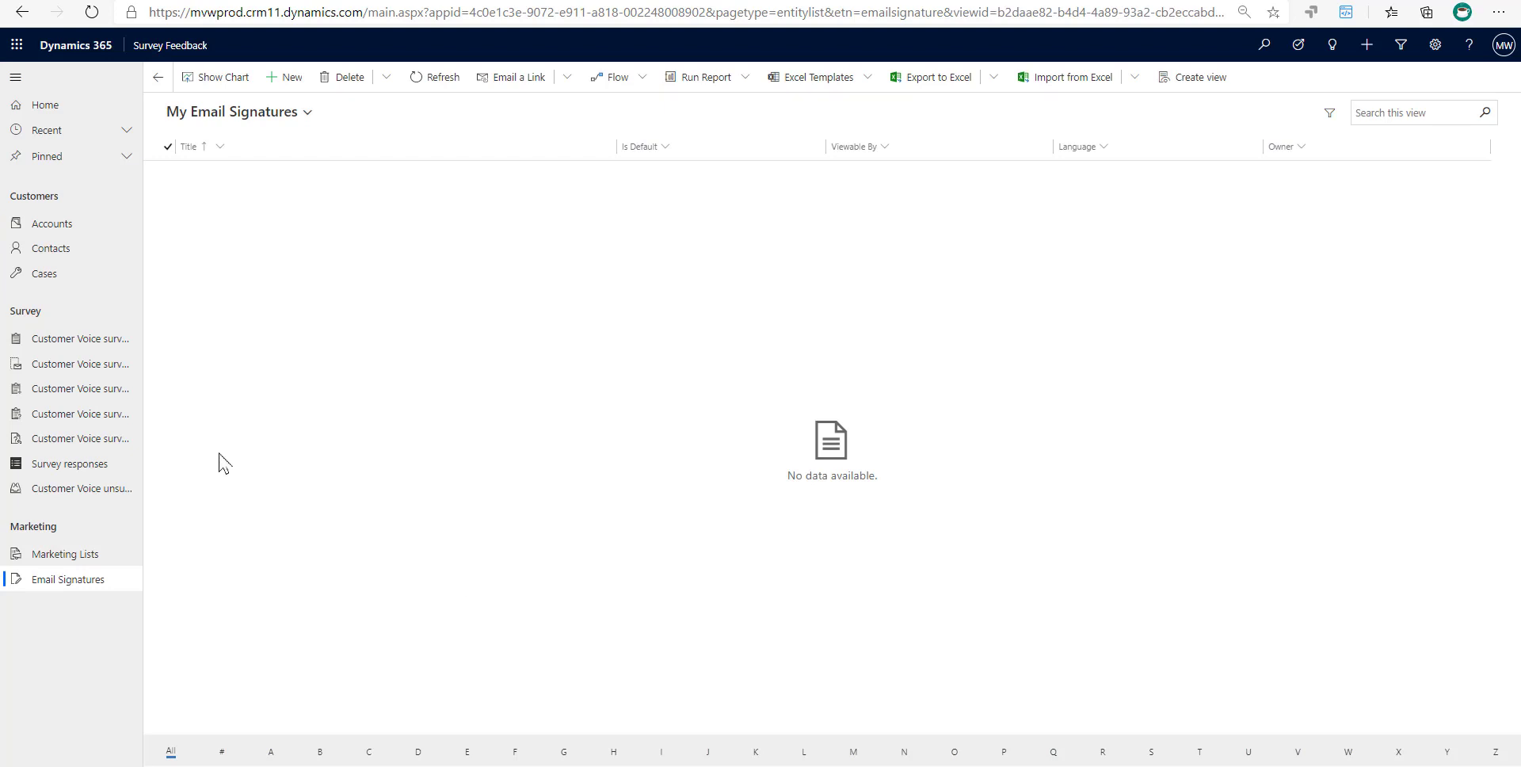
left_click(286, 76)
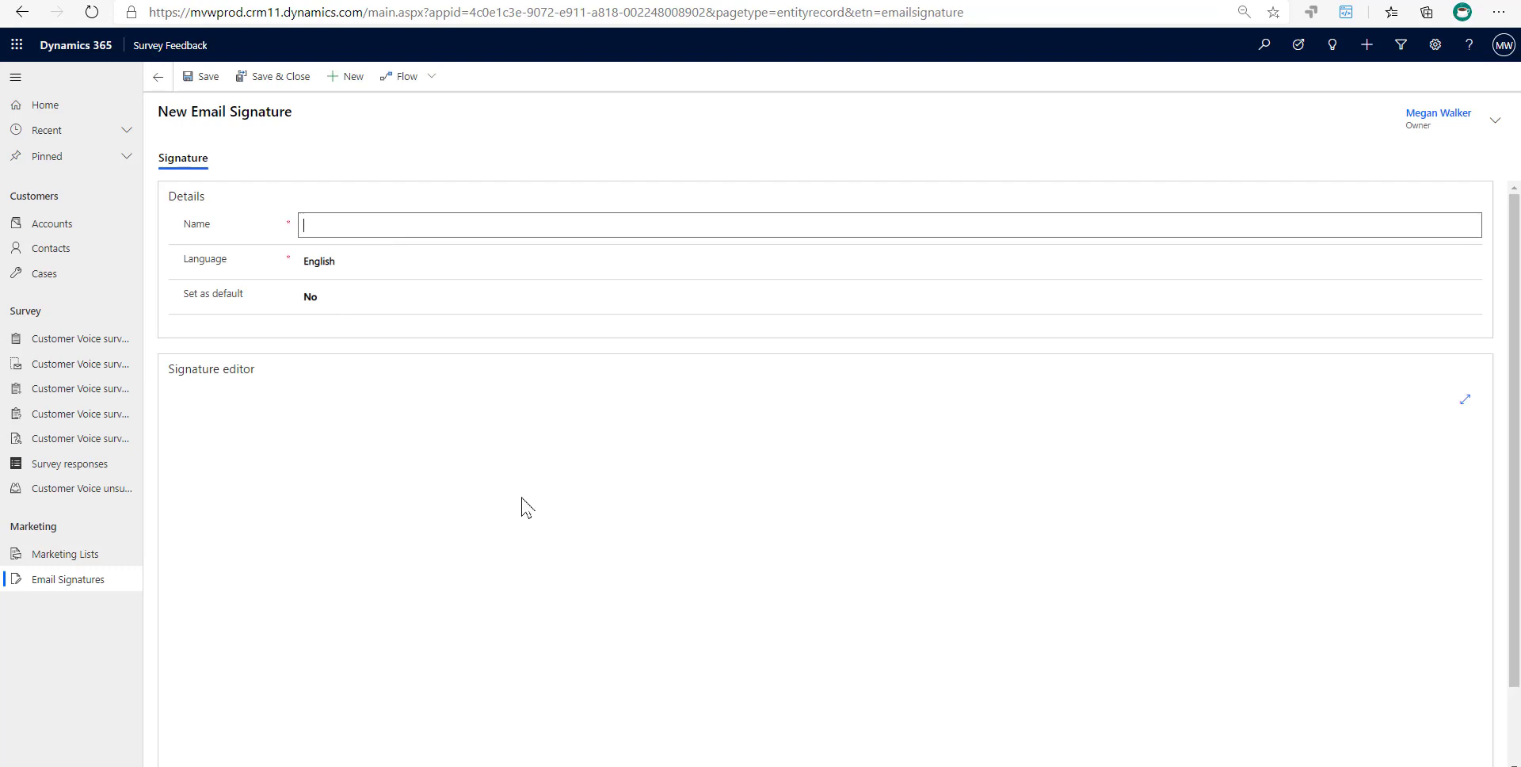
left_click(659, 486)
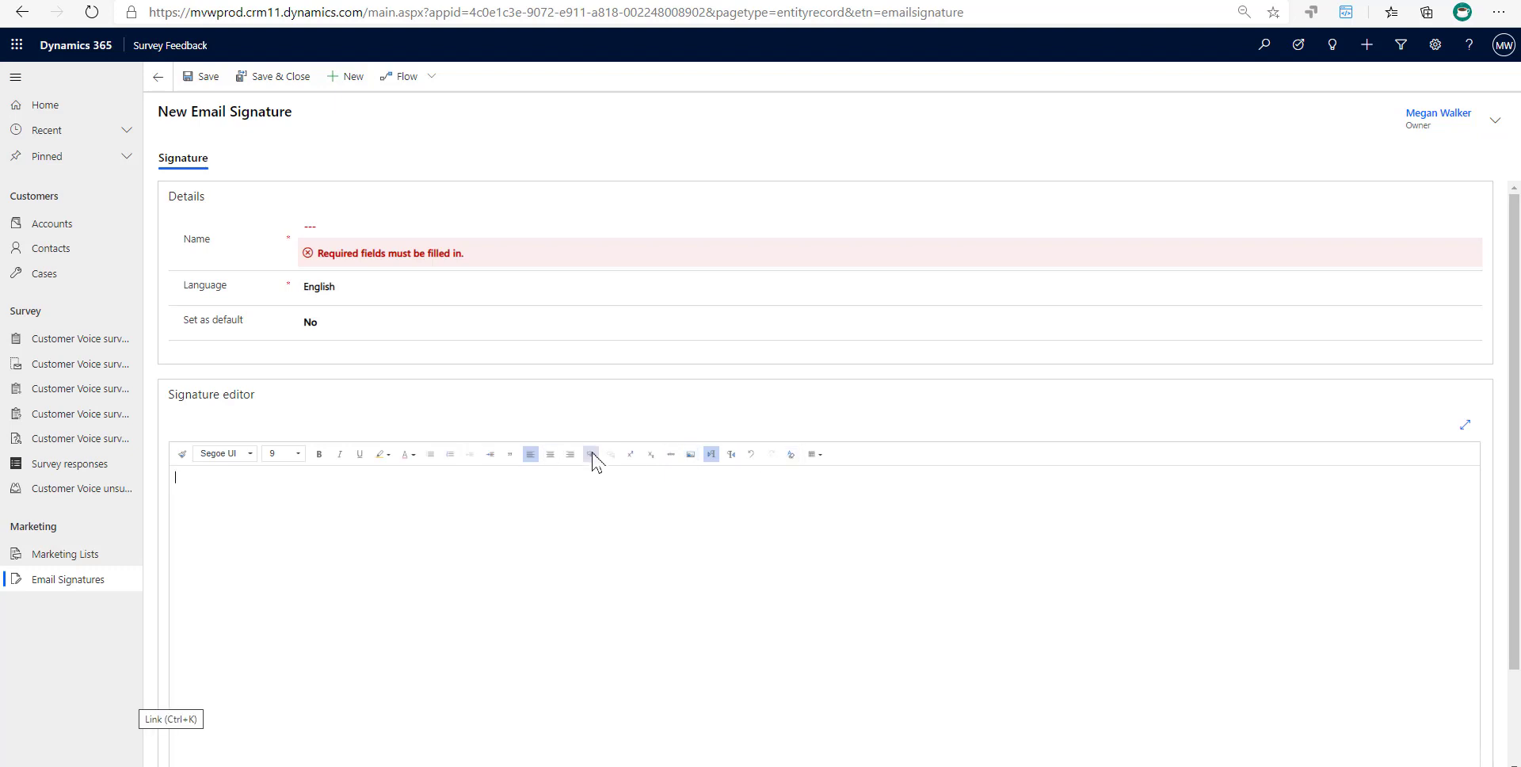
left_click(377, 225)
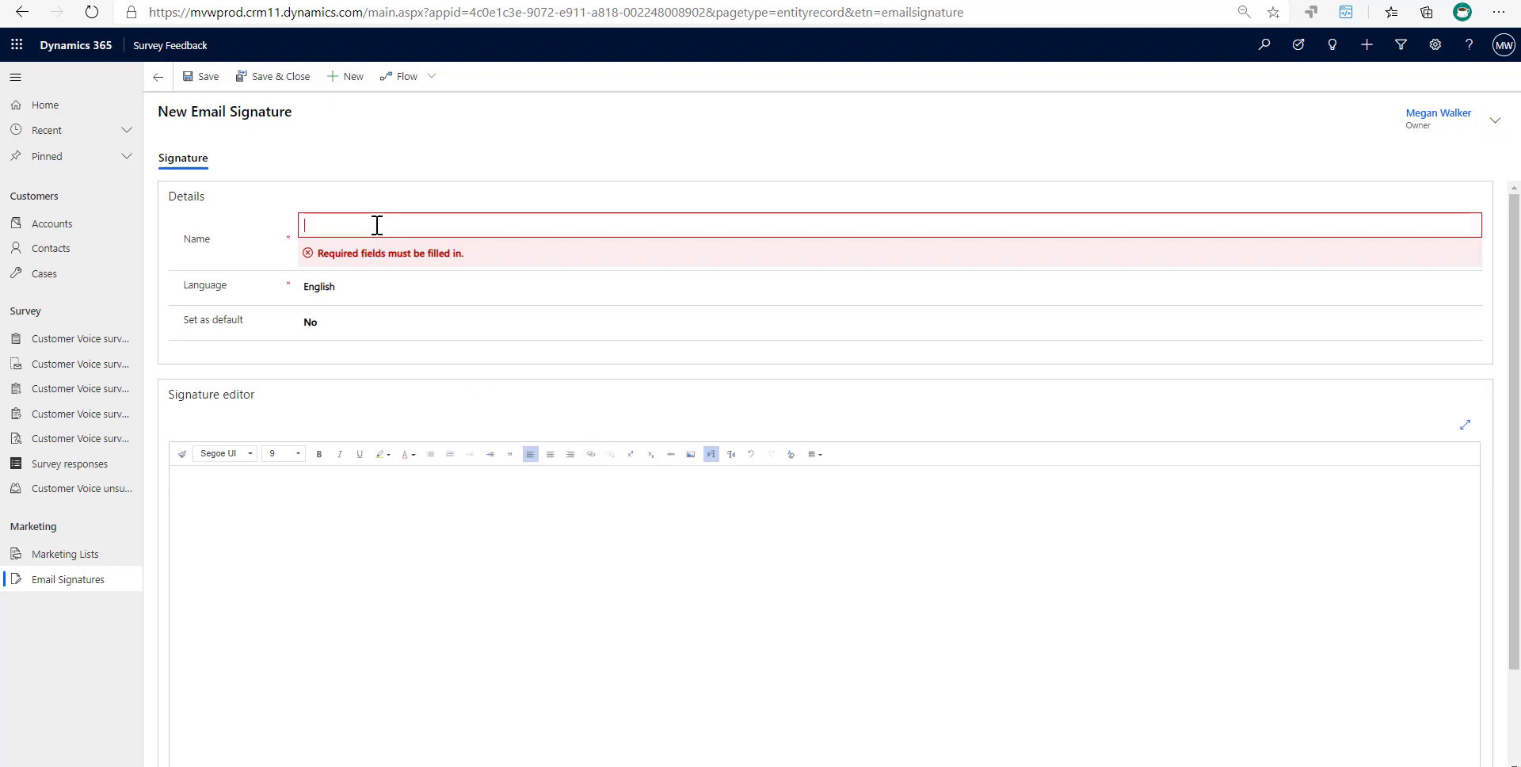
type("Main Signature")
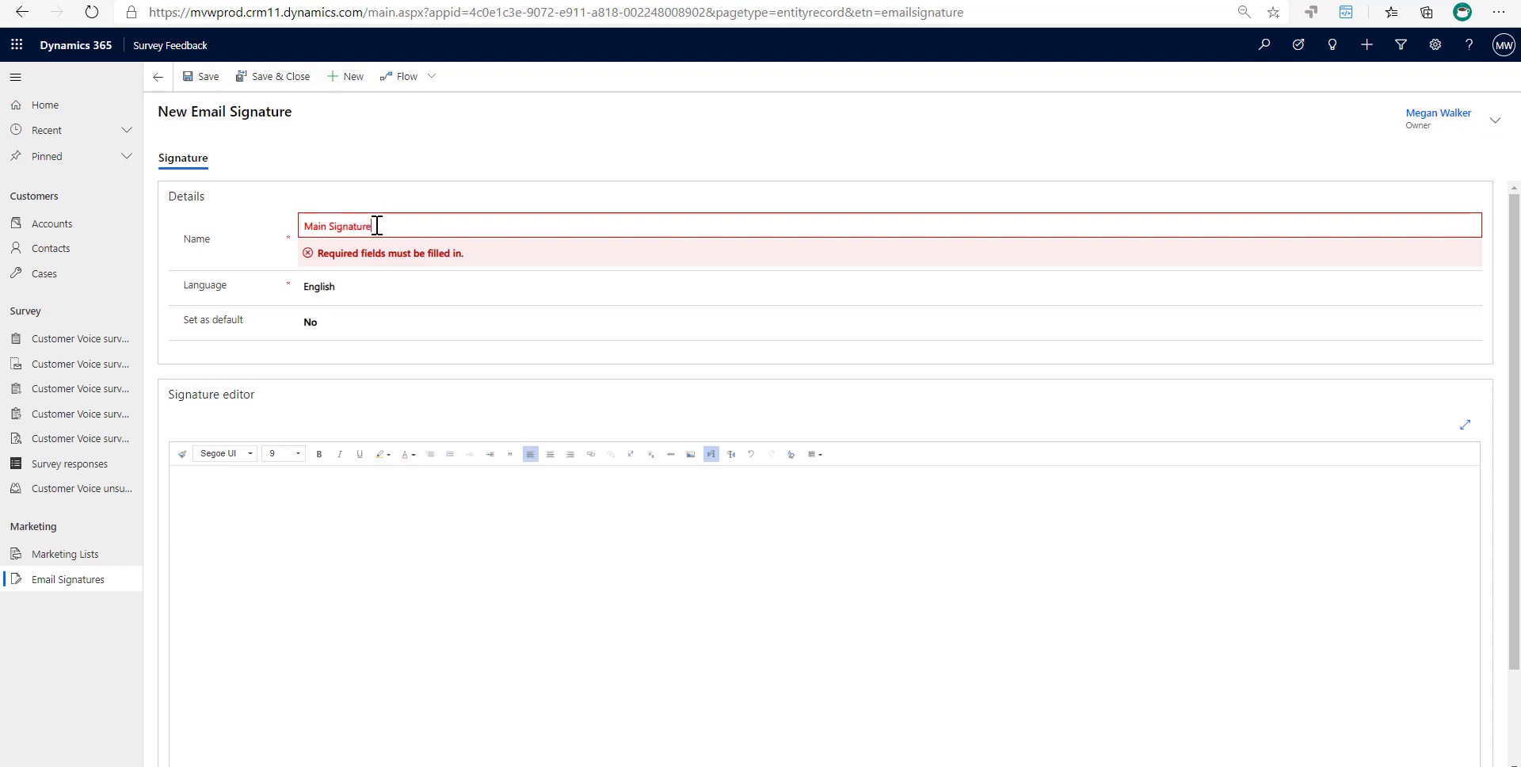
left_click(368, 300)
left_click(384, 485)
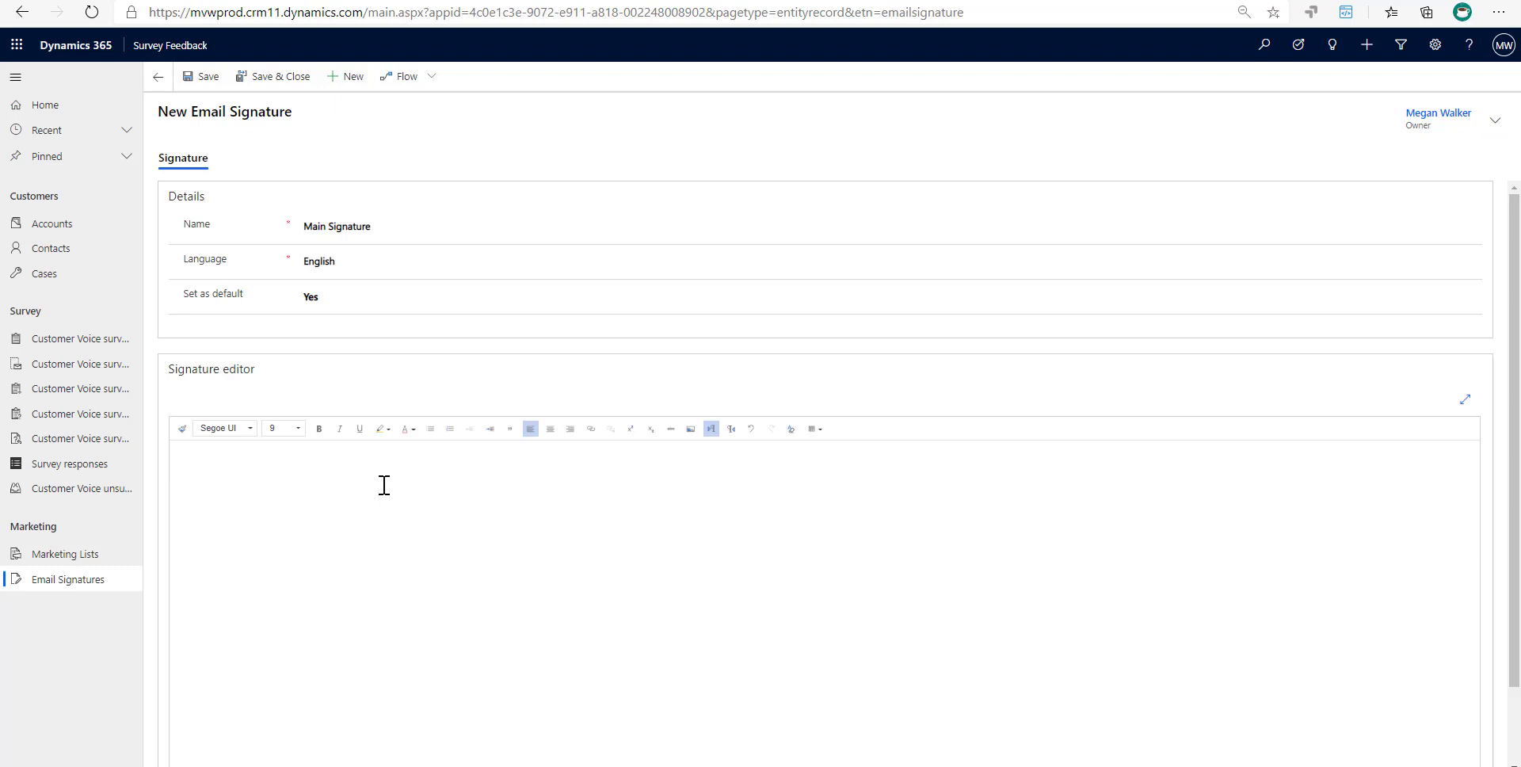
Step: Type a greeting line and the sender's full name, making the full name bold
type("Megan  ")
type("Megan V. Walk")
type("er")
key("Return")
left_click(319, 428)
left_click(283, 480)
Step: Begin inserting an image, then open the sender's blog site in a new browser tab
left_click(691, 430)
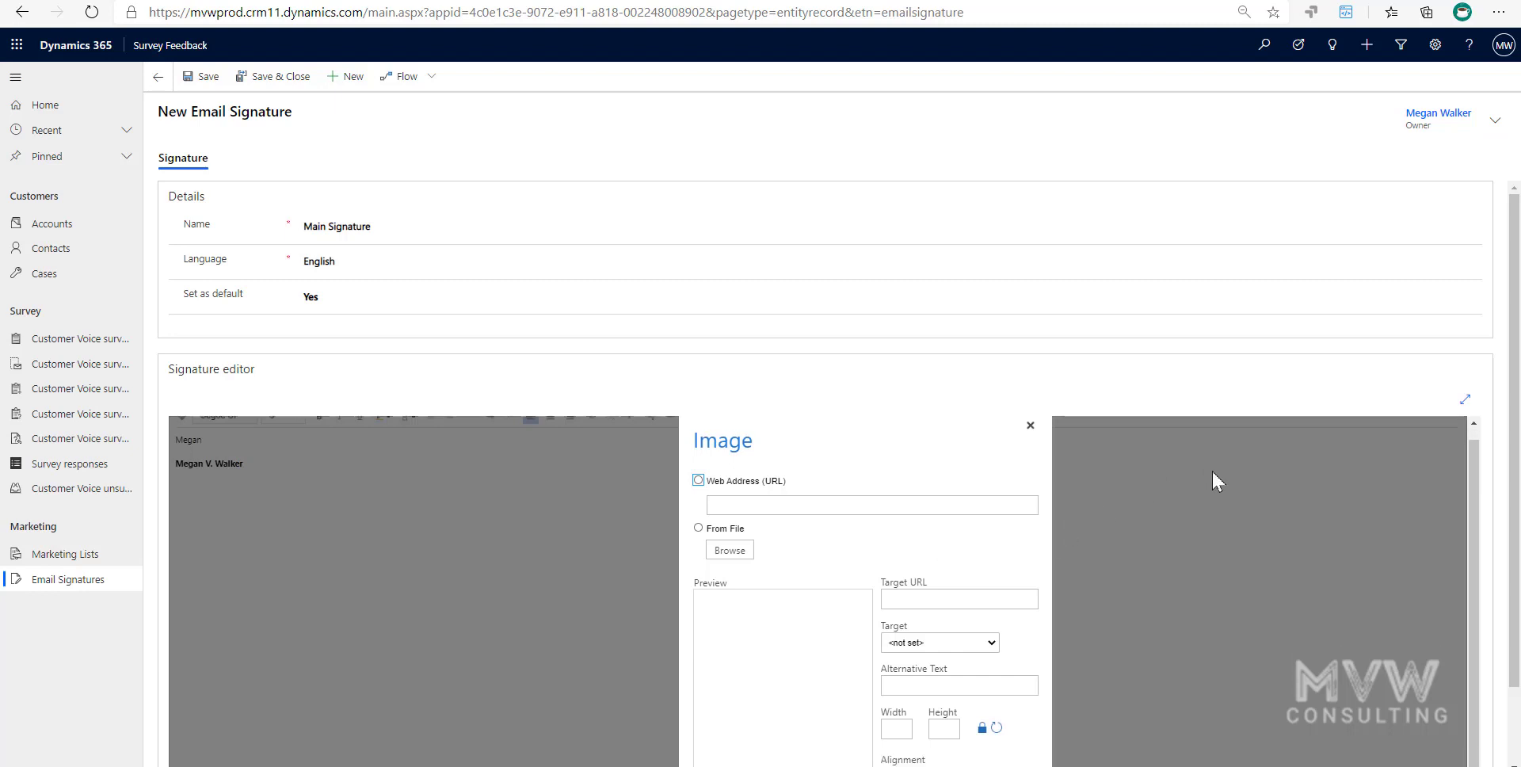
scroll(1212, 475, "down", 1)
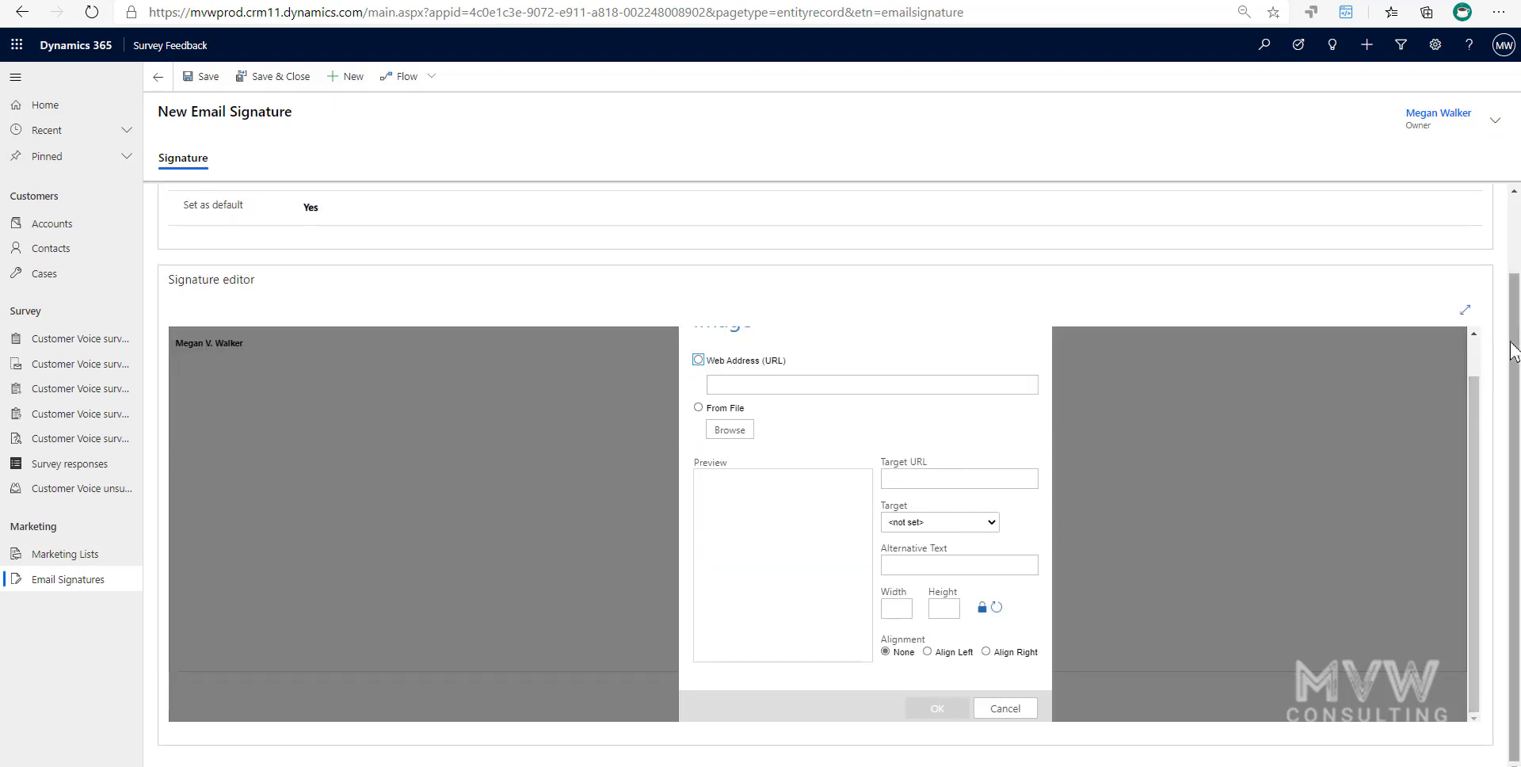
left_click_drag(1513, 348, 1508, 317)
scroll(1323, 502, "up", 2)
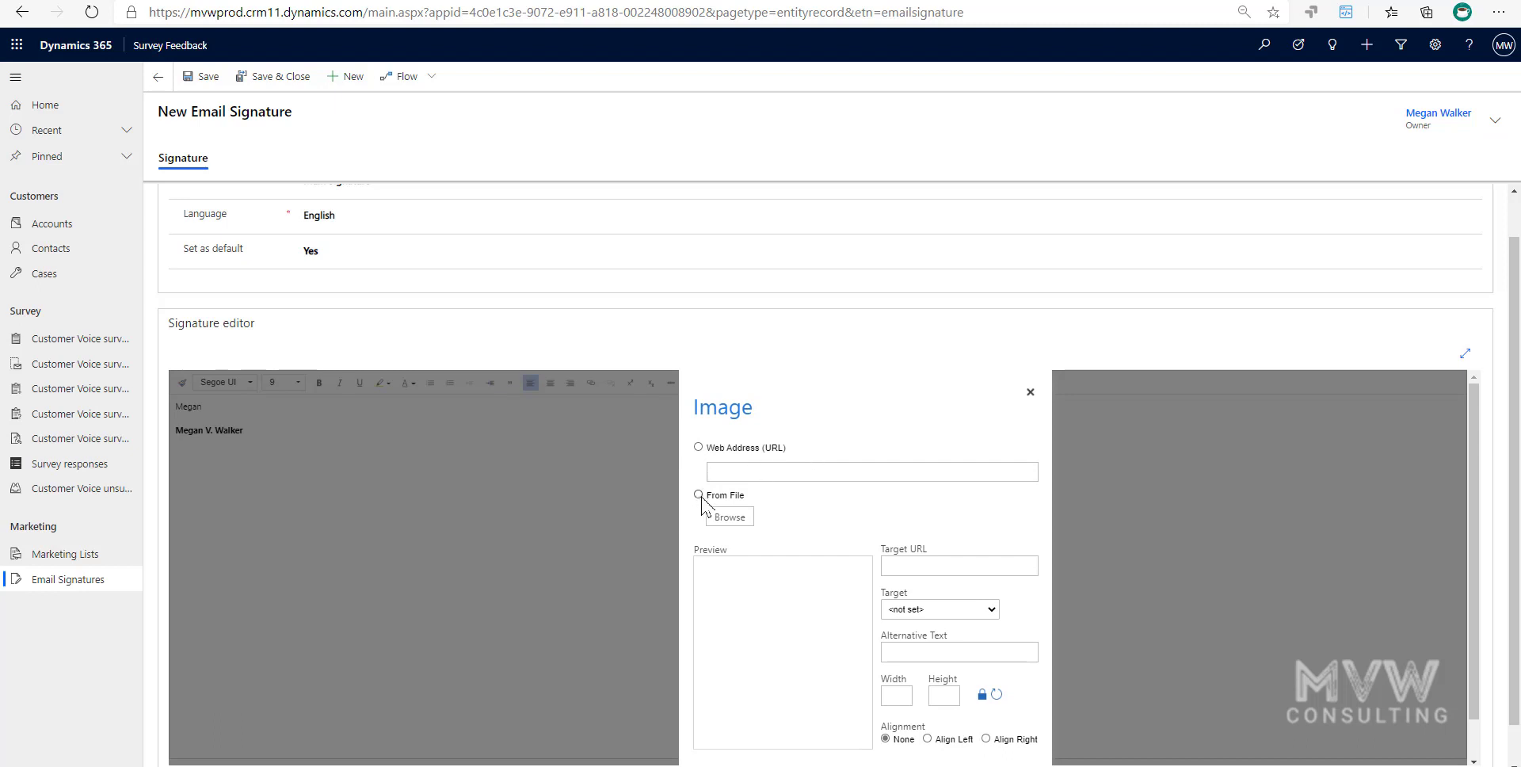
left_click(761, 471)
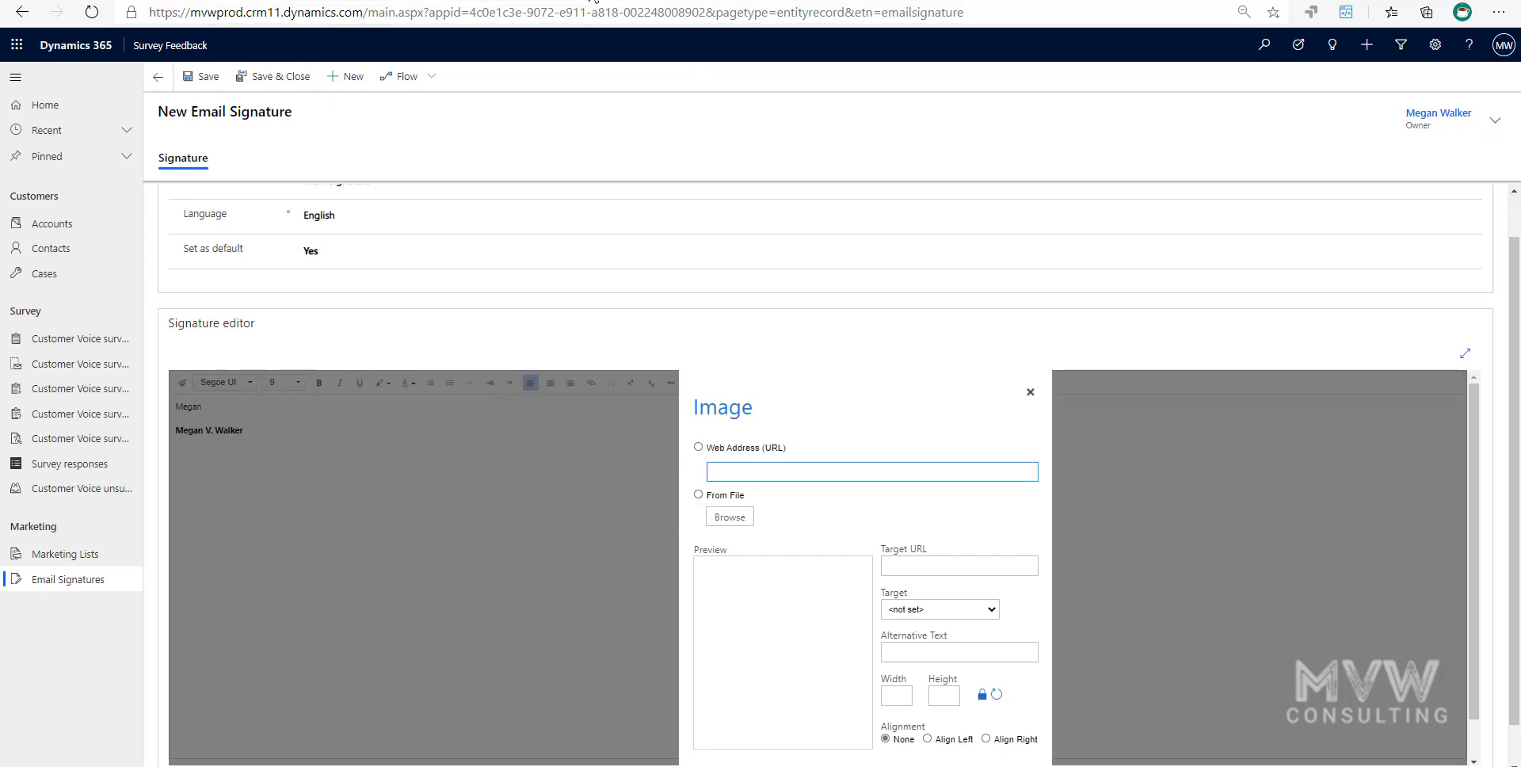
key("ctrl+t")
type("megan")
key("Return")
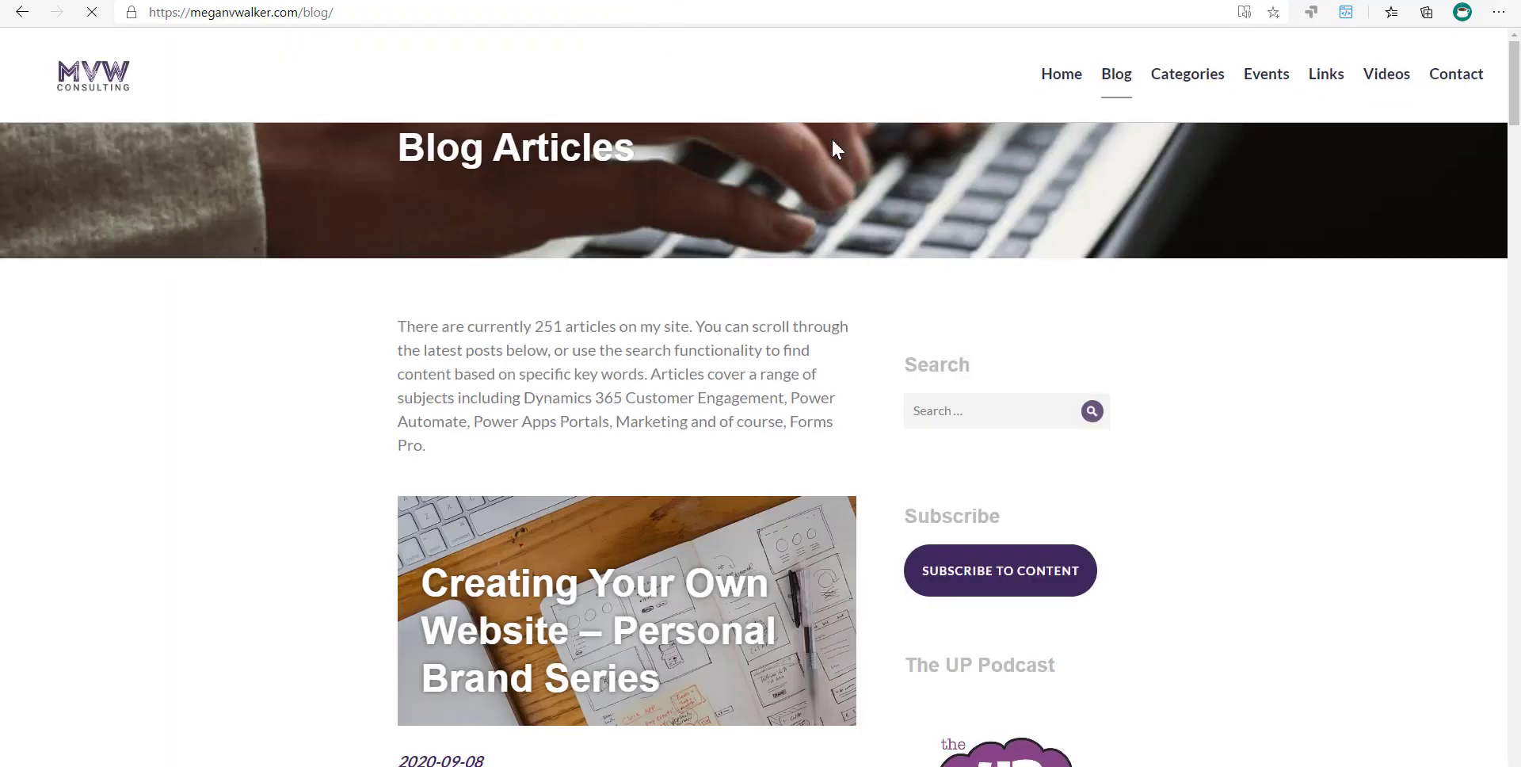
Step: Copy the blog footer's Twitter icon link (color-twitter-96.png) and paste it as the image web address
scroll(830, 143, "down", 5)
left_click_drag(1509, 135, 1466, 699)
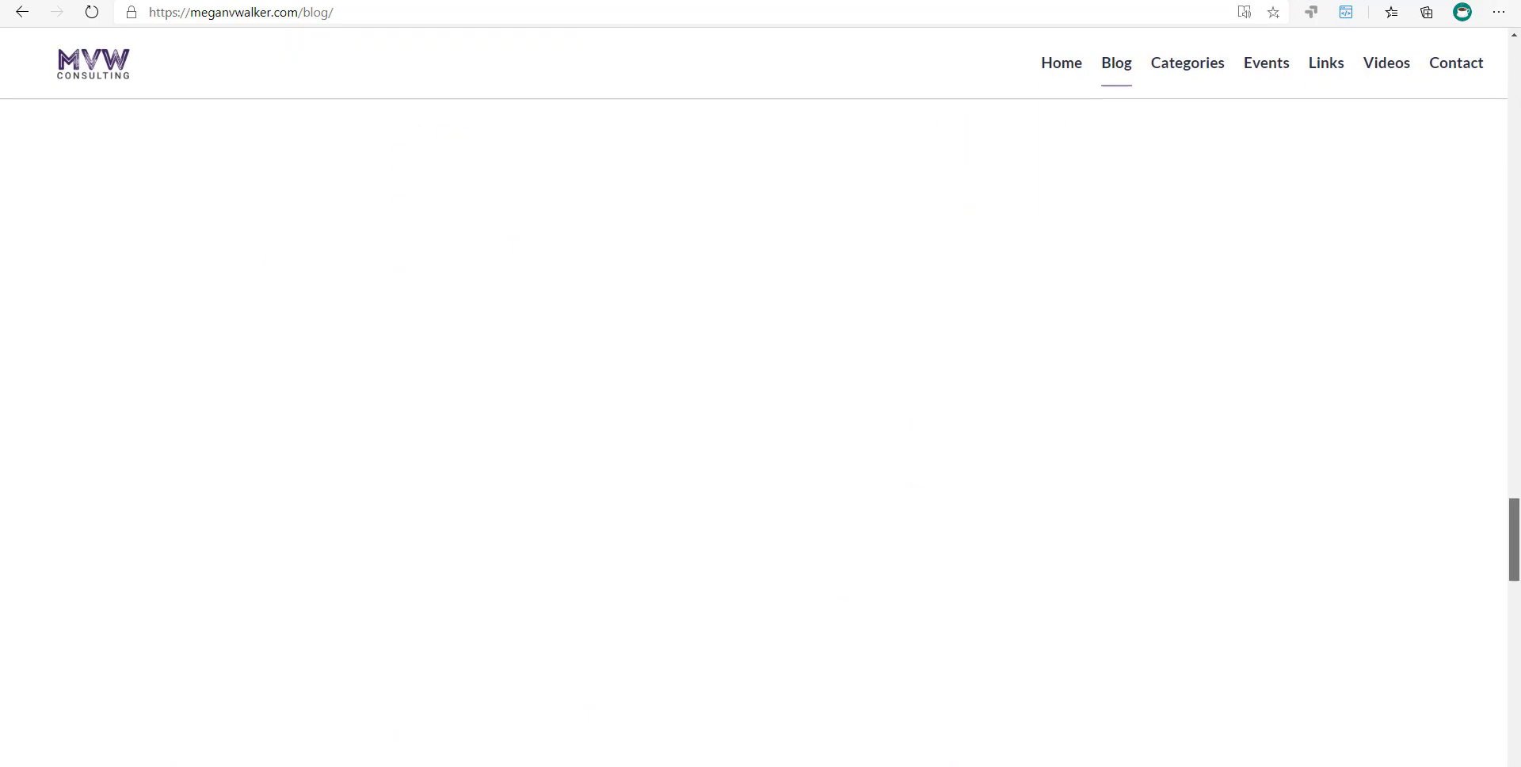
right_click(690, 623)
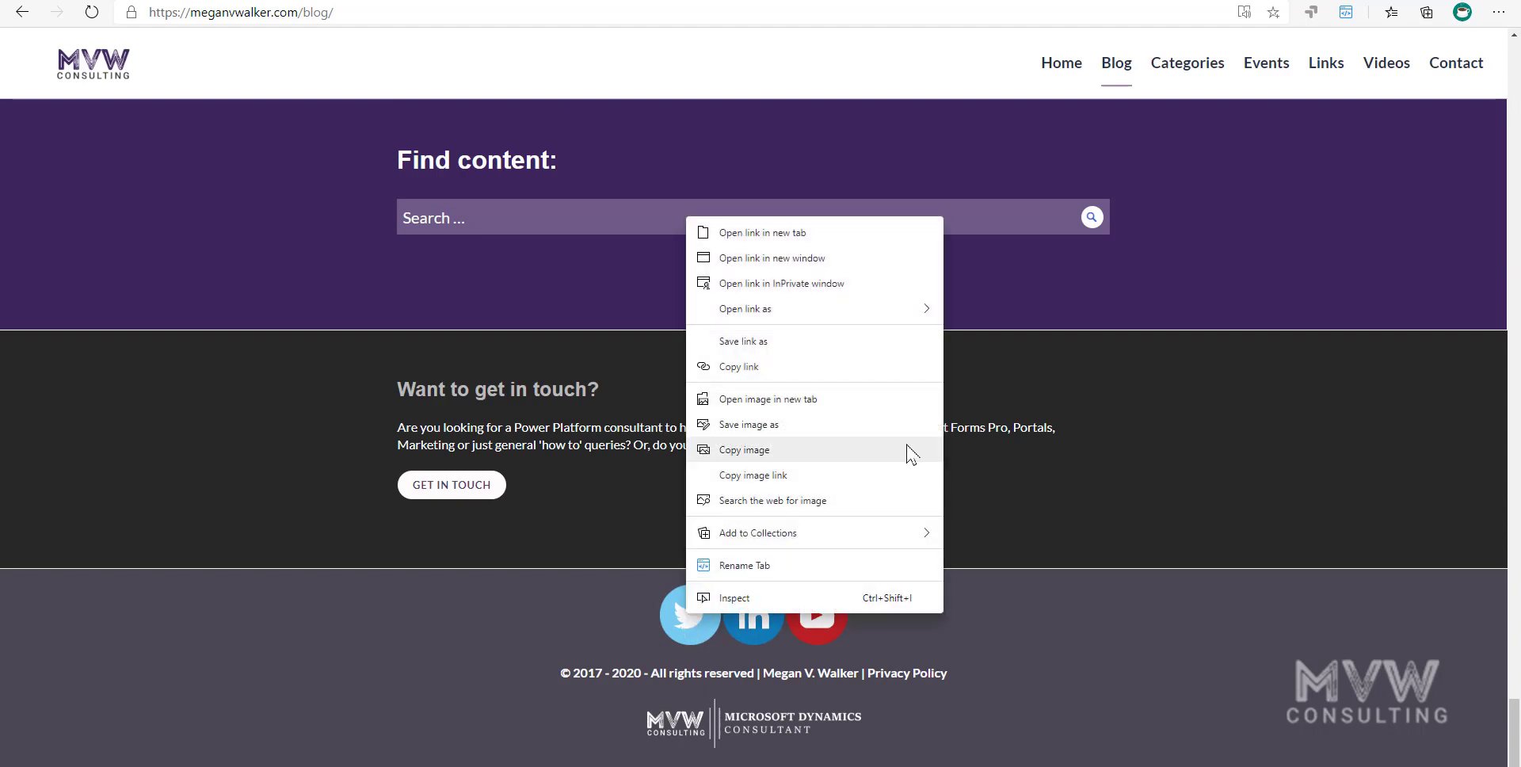
left_click(865, 475)
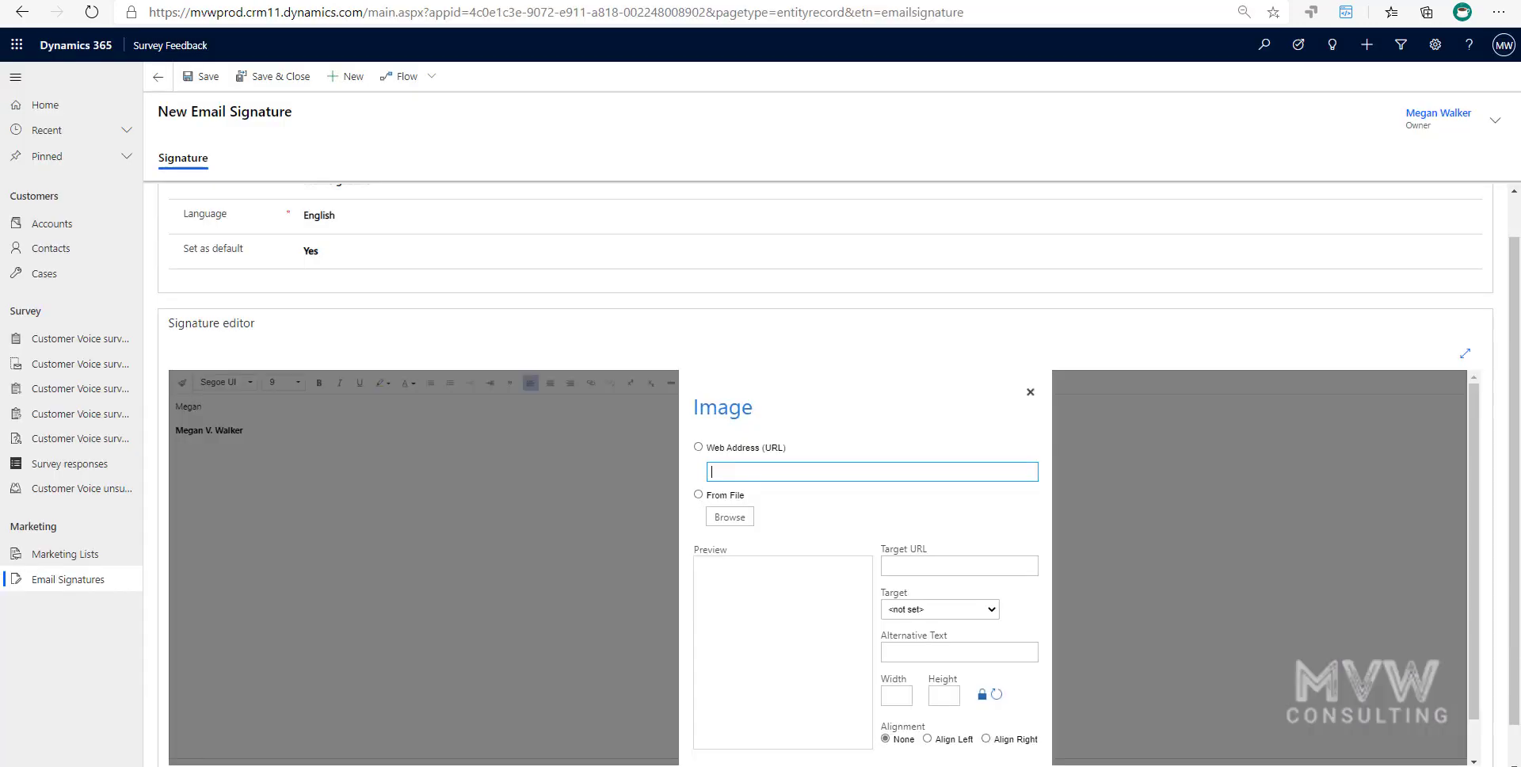
left_click(712, 479)
key("ctrl+v")
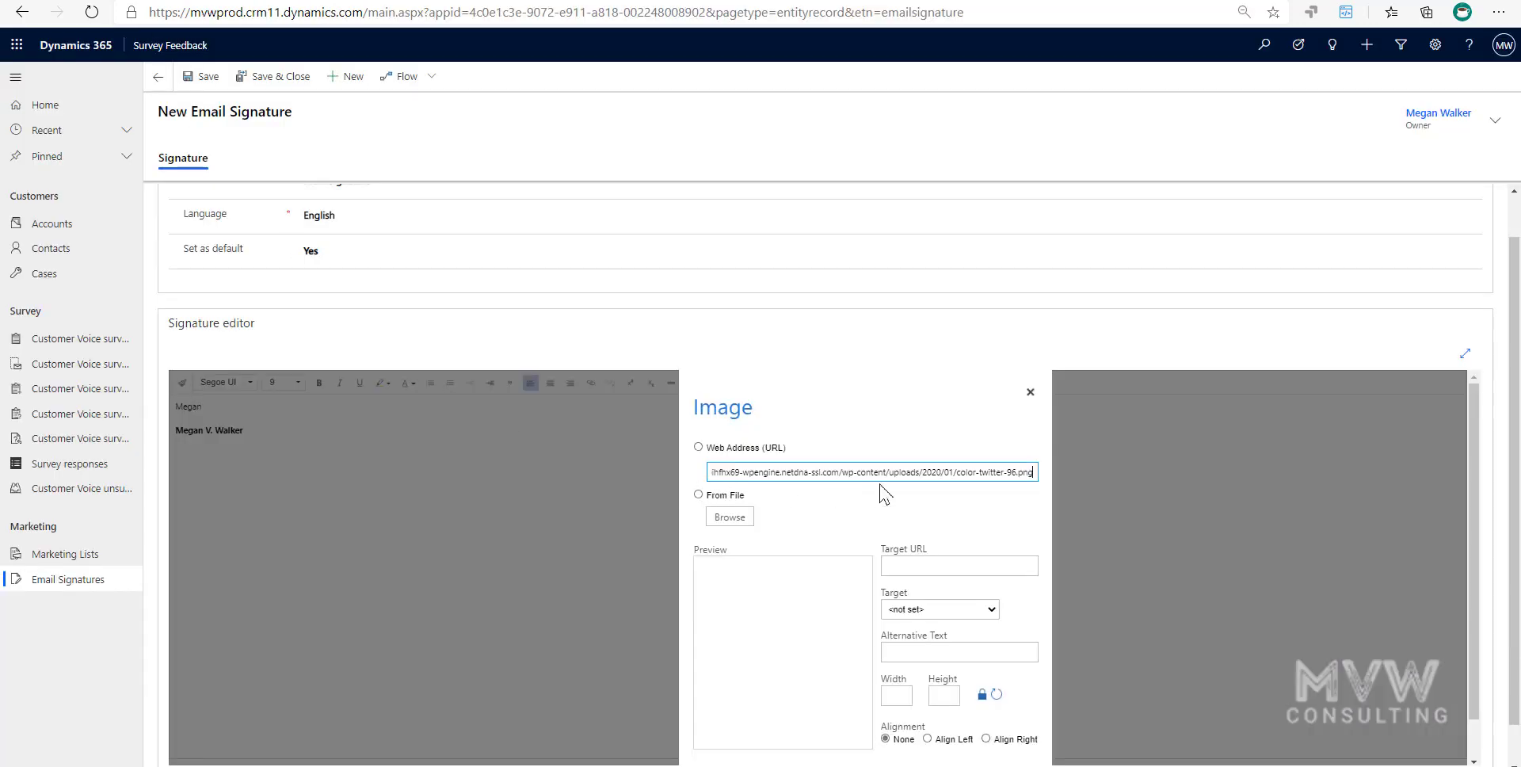
Step: Insert the icon linked to the sender's Twitter profile, opening in _blank, alt text Twitter, 40×40
left_click(963, 567)
type("http://")
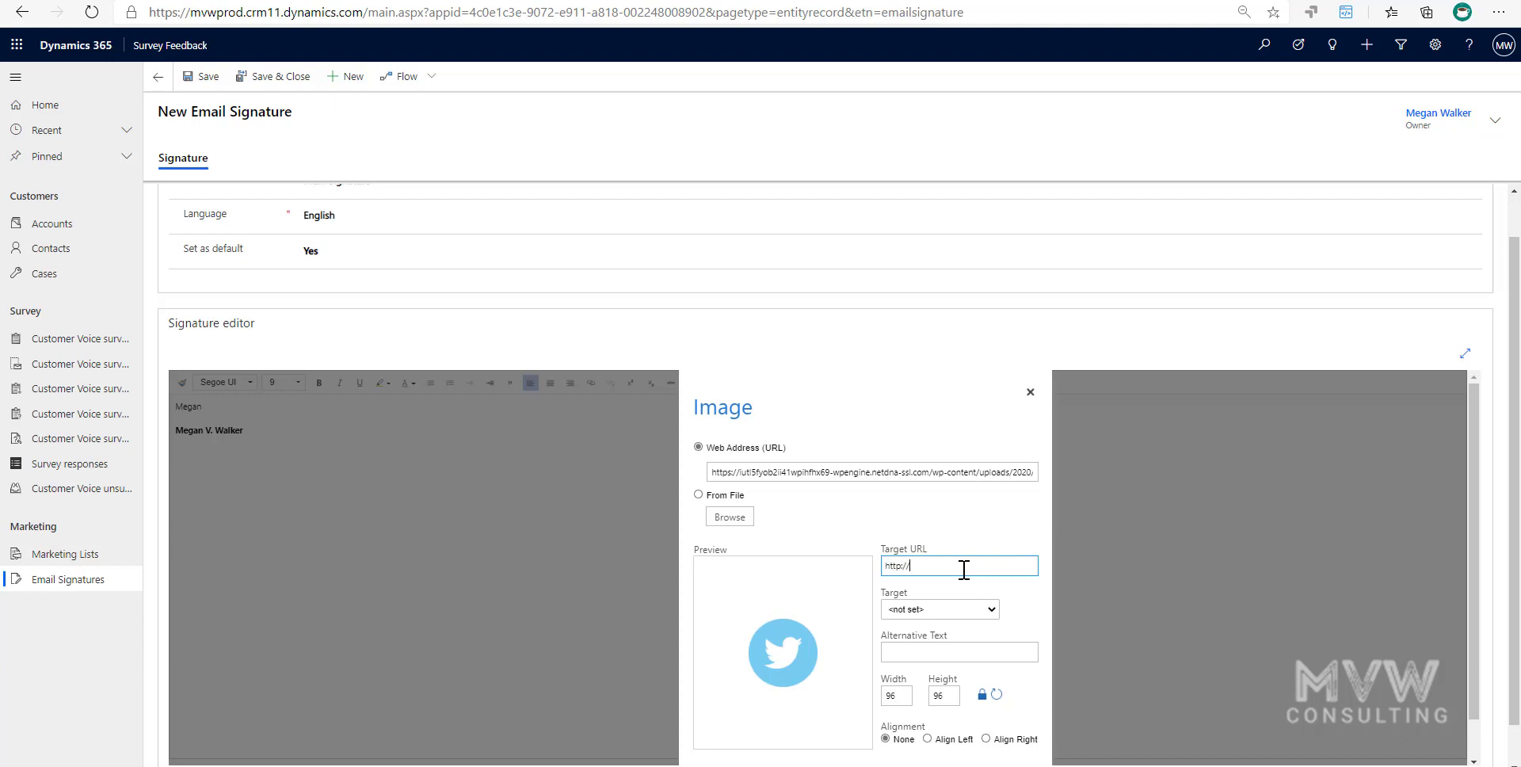
type("twitter.com/MeganVWalker")
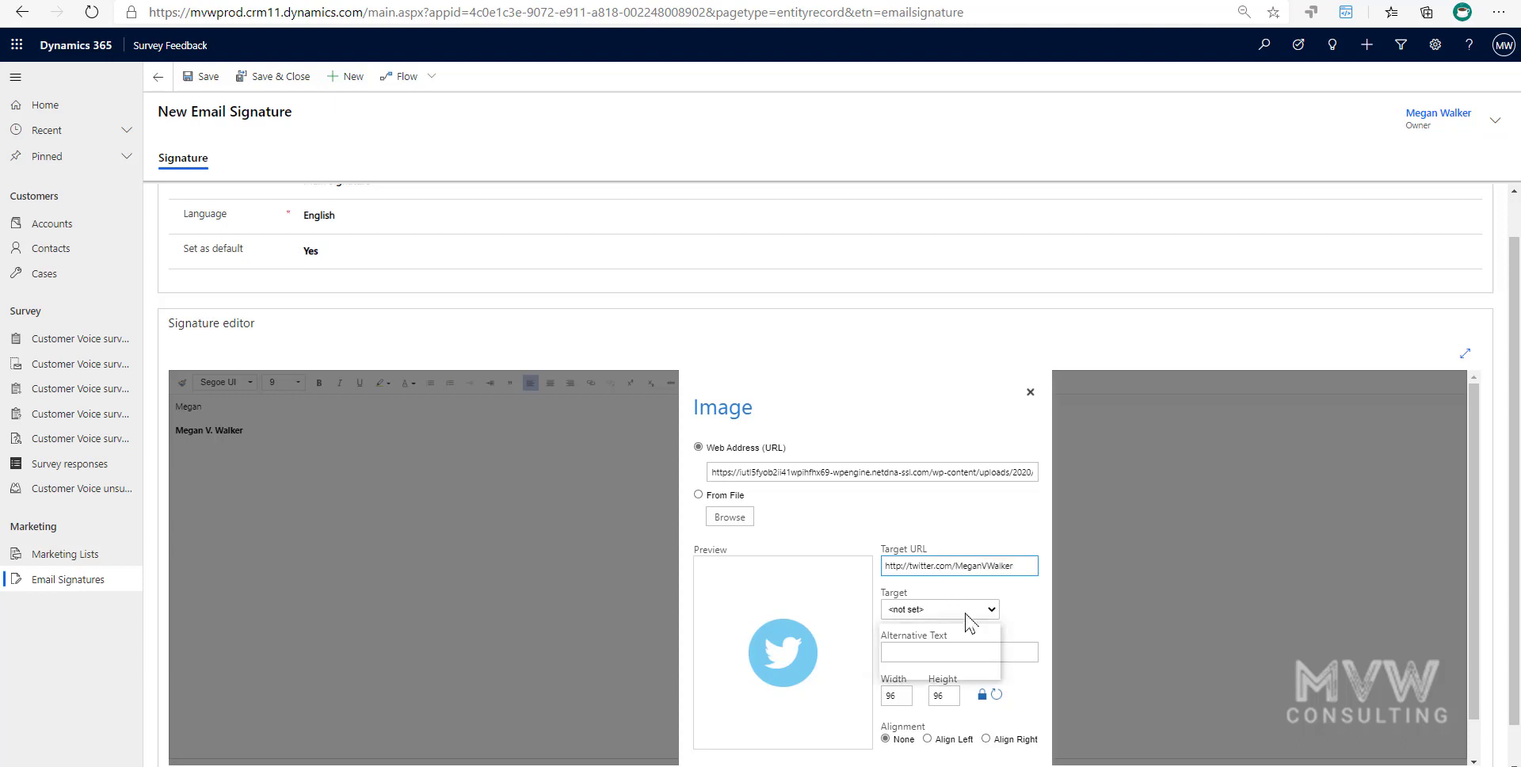
left_click(964, 610)
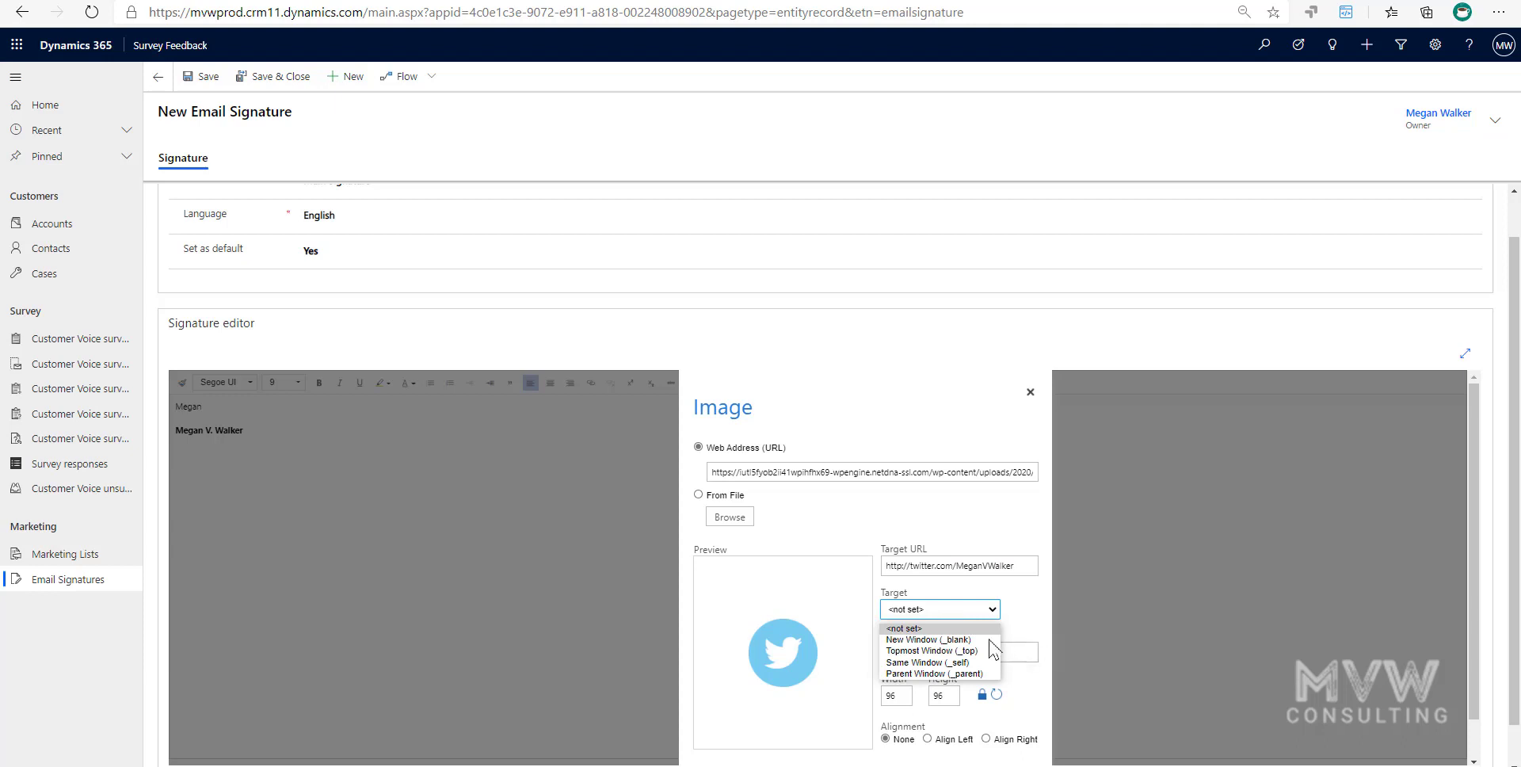
left_click(986, 640)
left_click(980, 651)
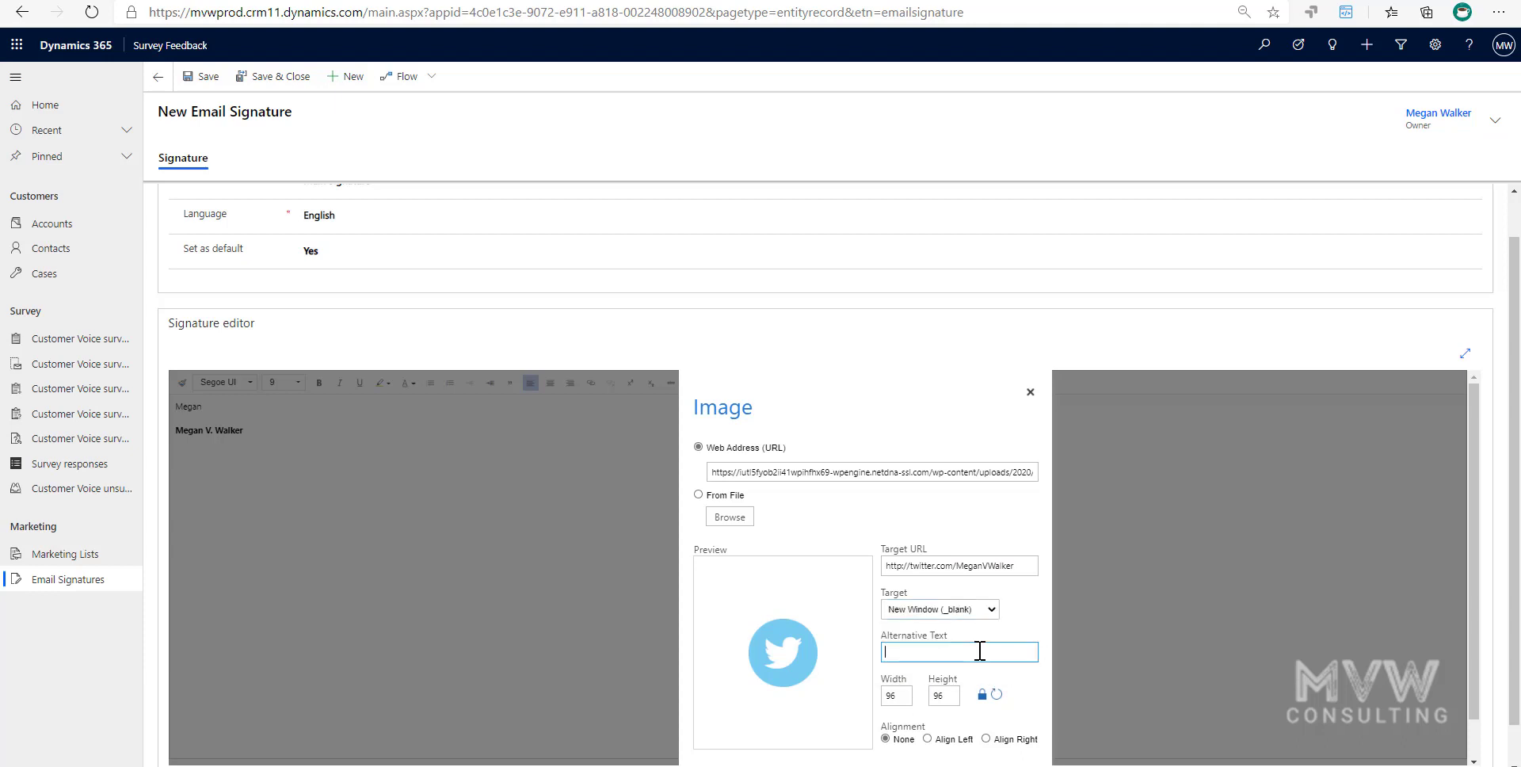
type("Twitter")
key("Tab")
type("40")
key("Tab")
type("40")
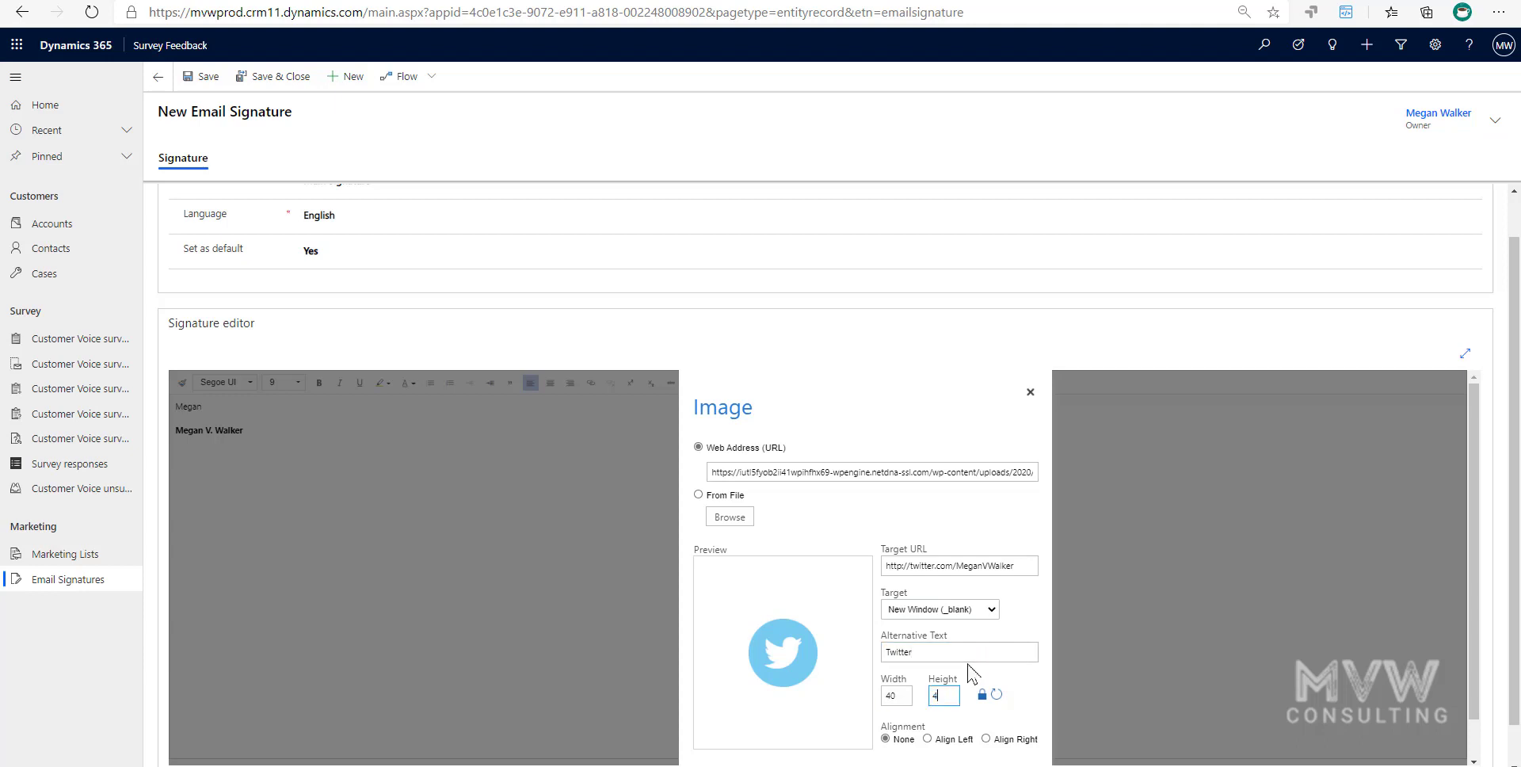
scroll(1173, 645, "down", 1)
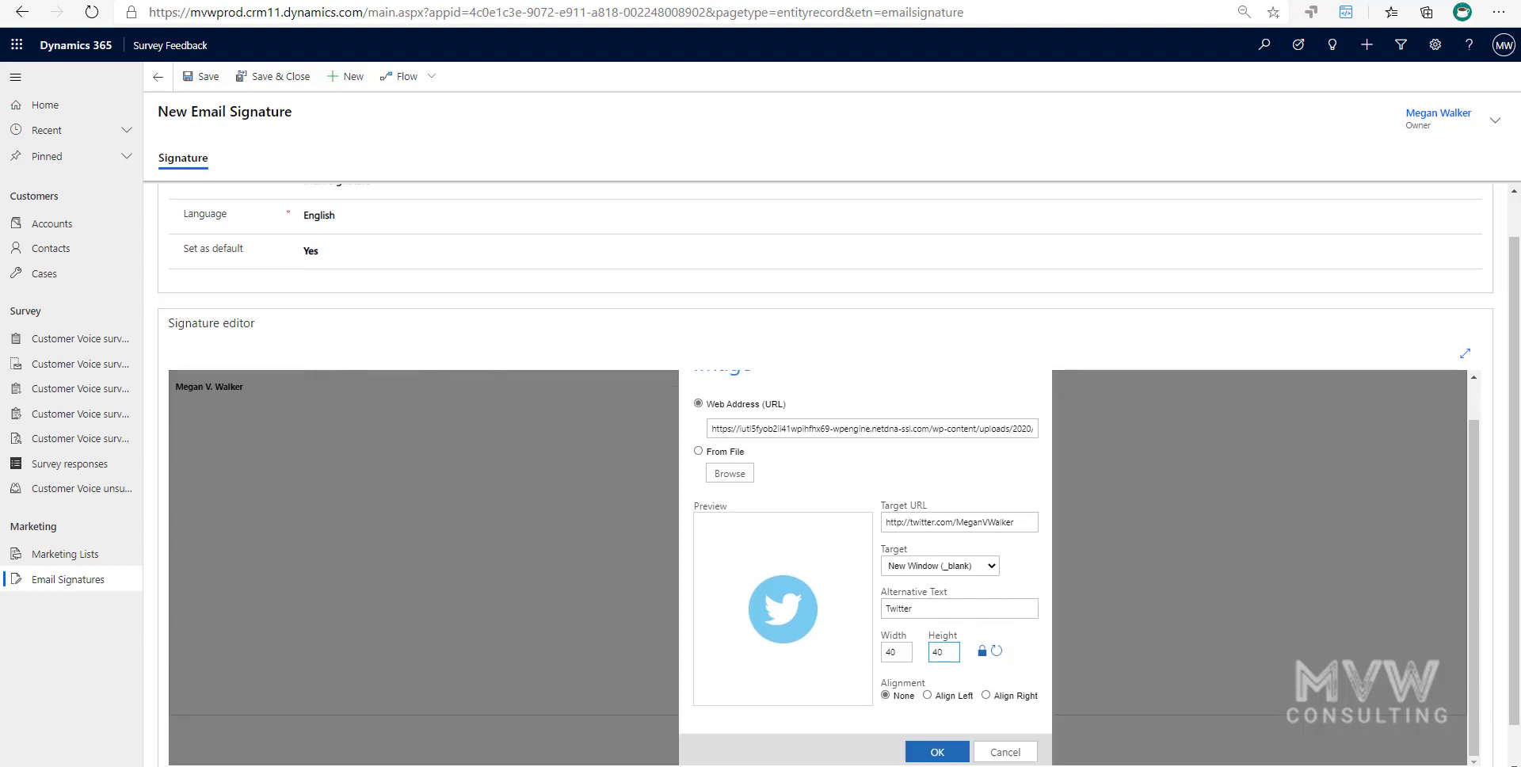
left_click(932, 752)
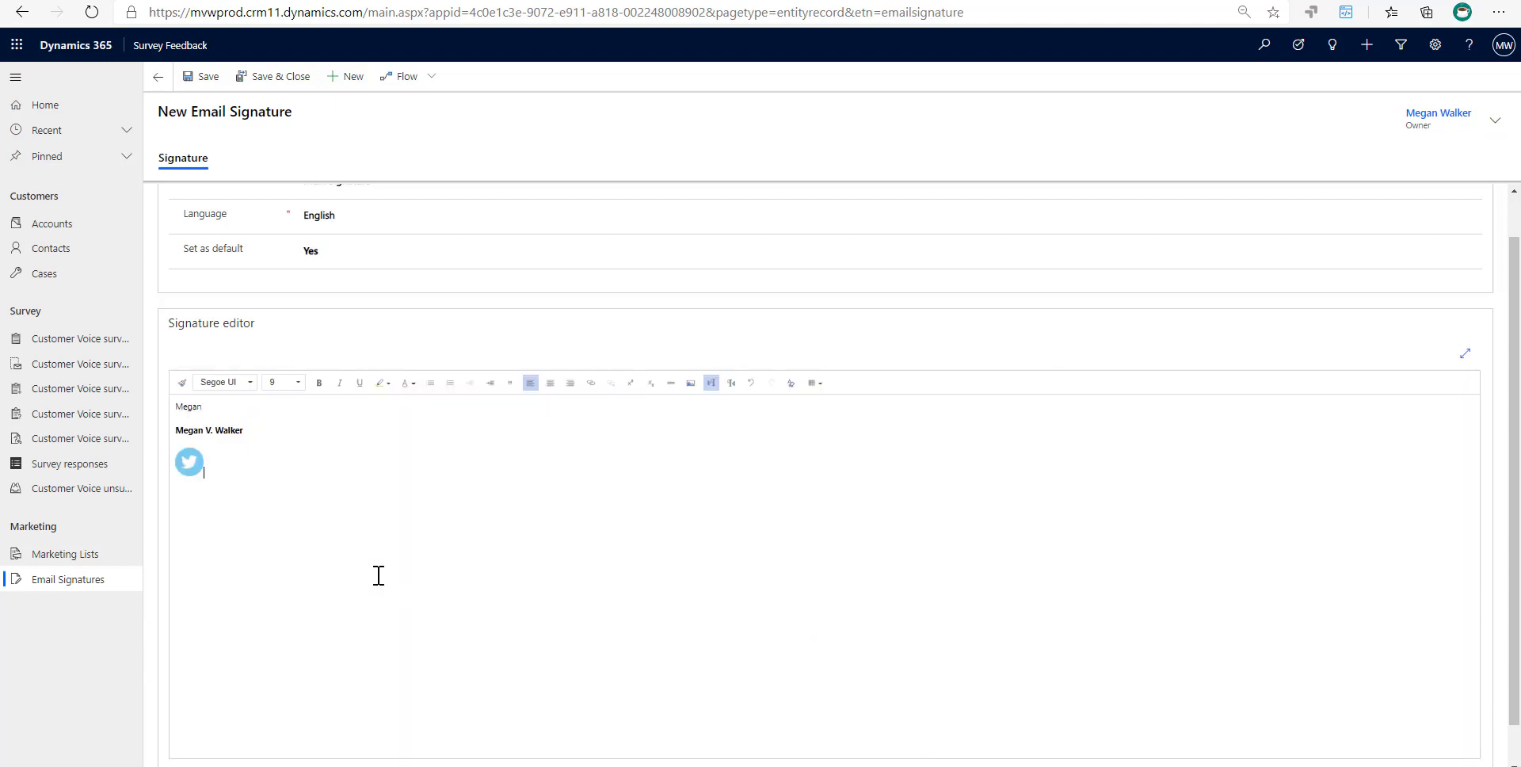
Step: Set the signature's language to English, then save and close the Main Signature record
left_click(190, 461)
left_click(306, 475)
left_click(273, 77)
scroll(412, 273, "up", 1)
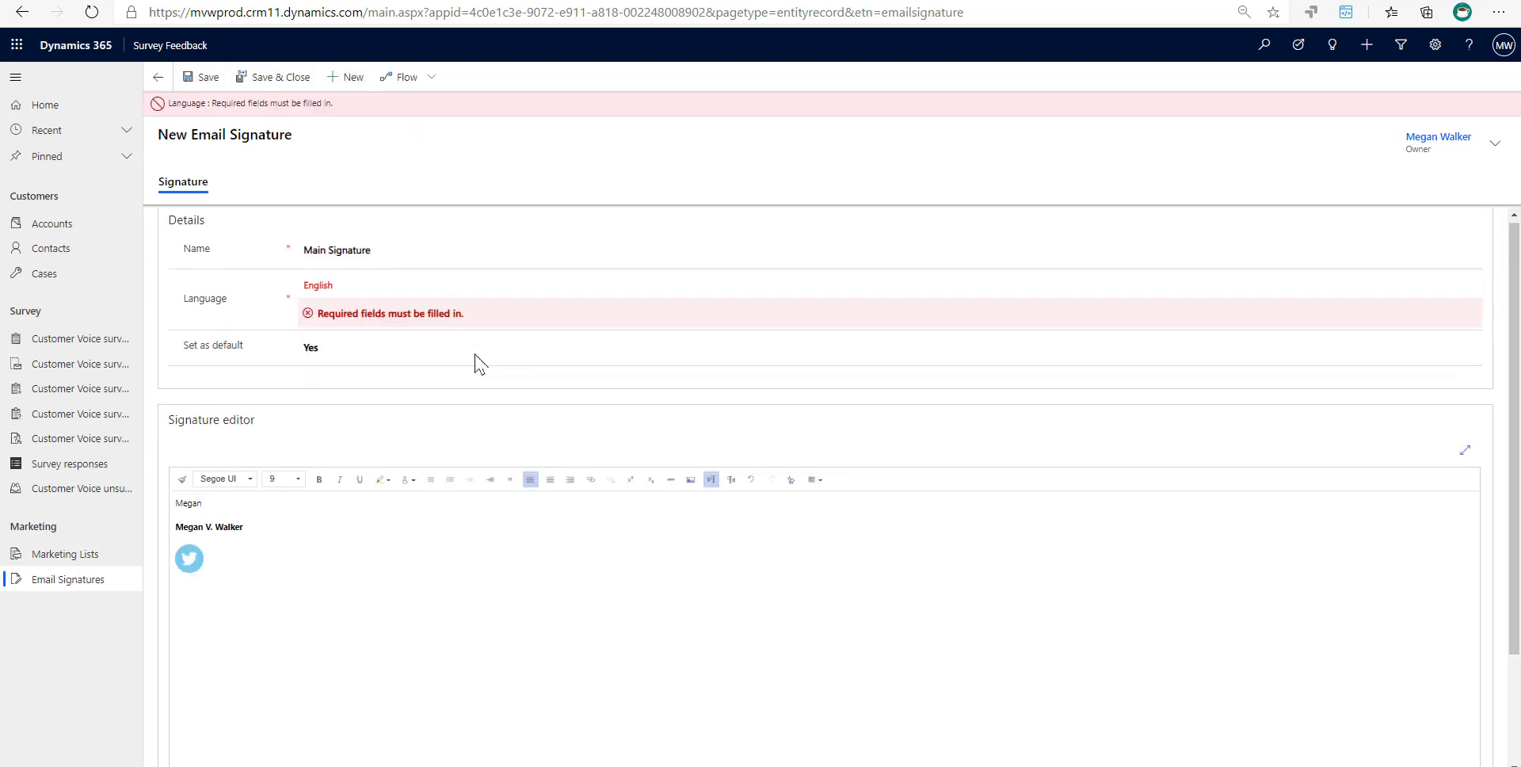
left_click(400, 293)
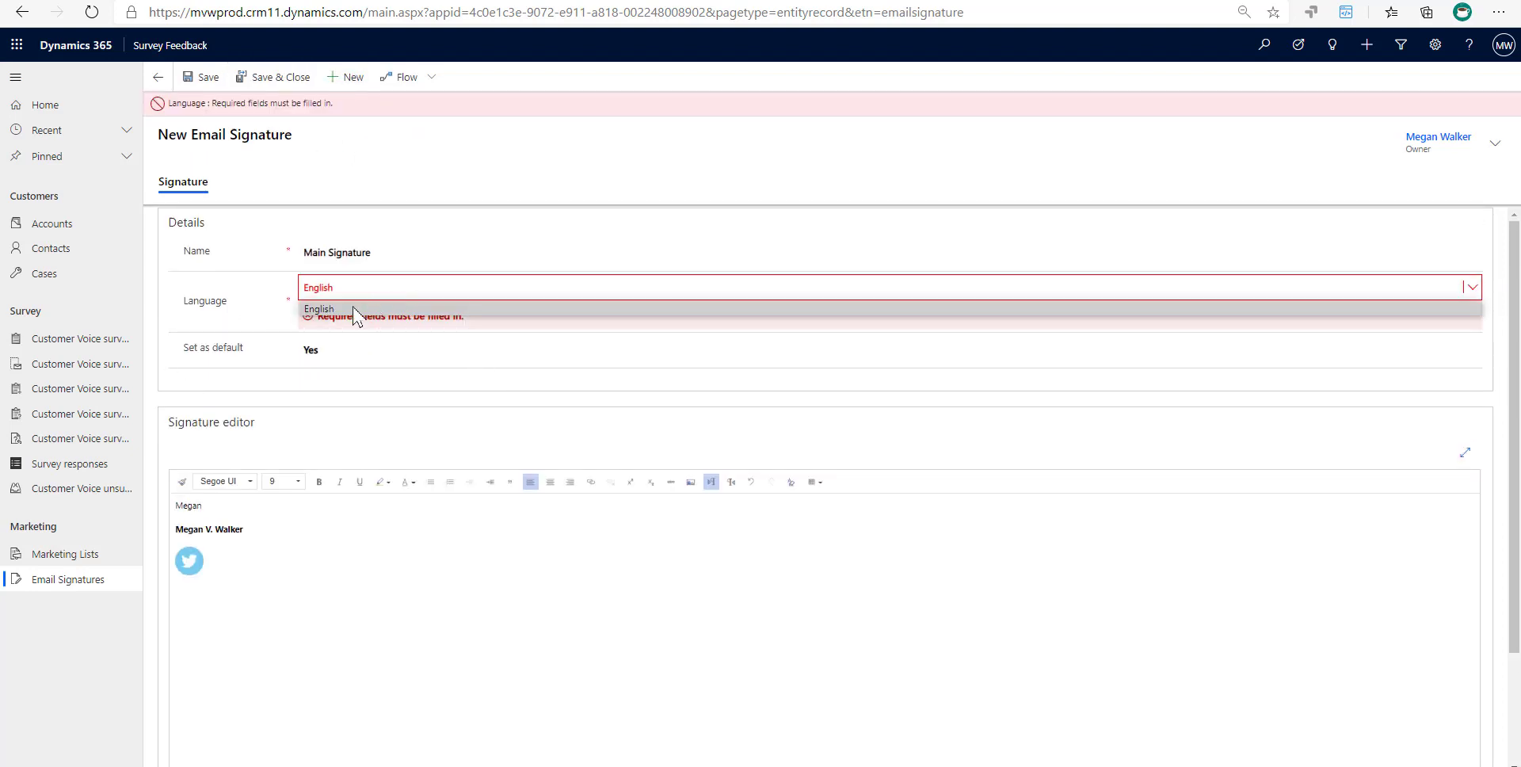
left_click(244, 331)
left_click(207, 76)
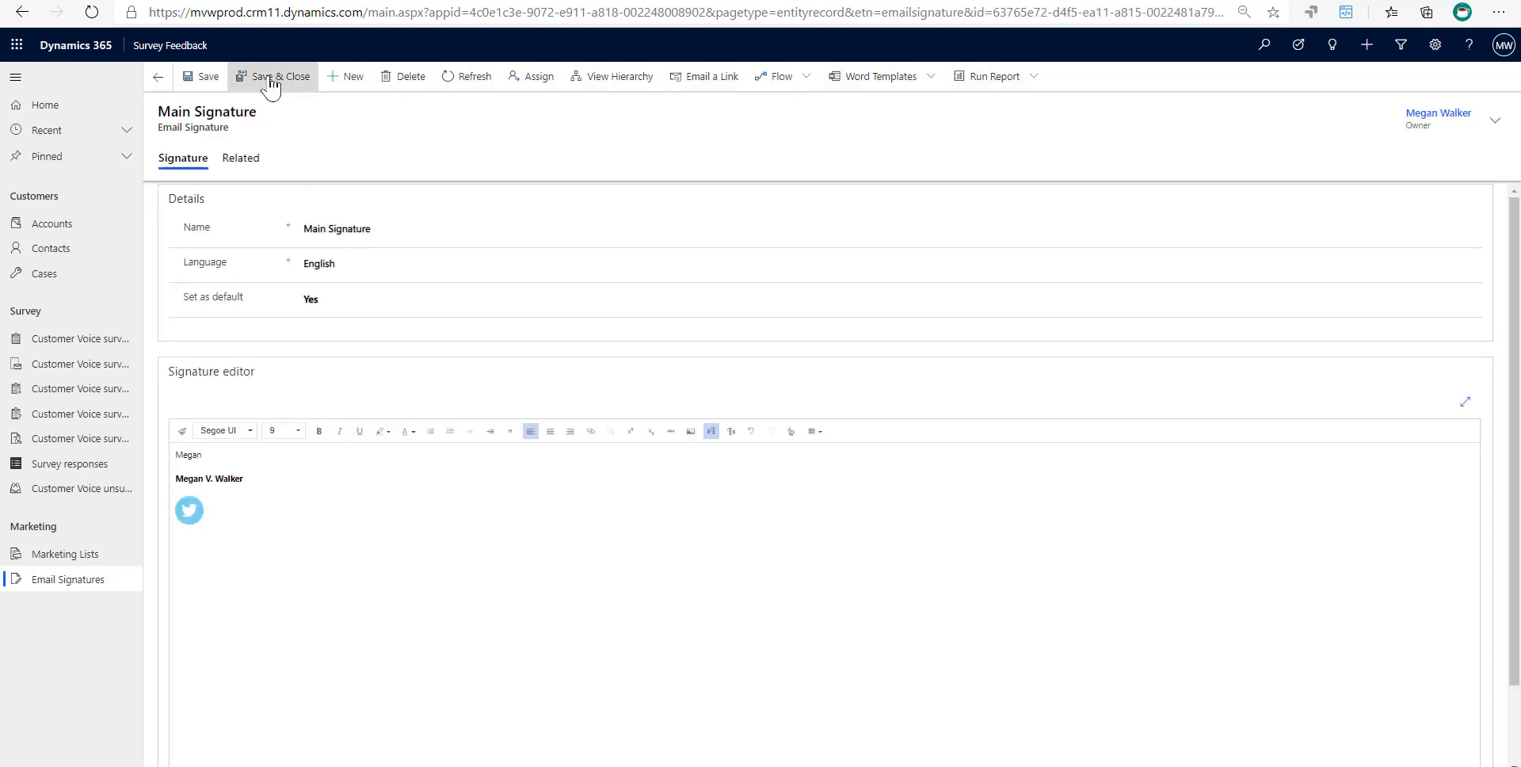
left_click(274, 77)
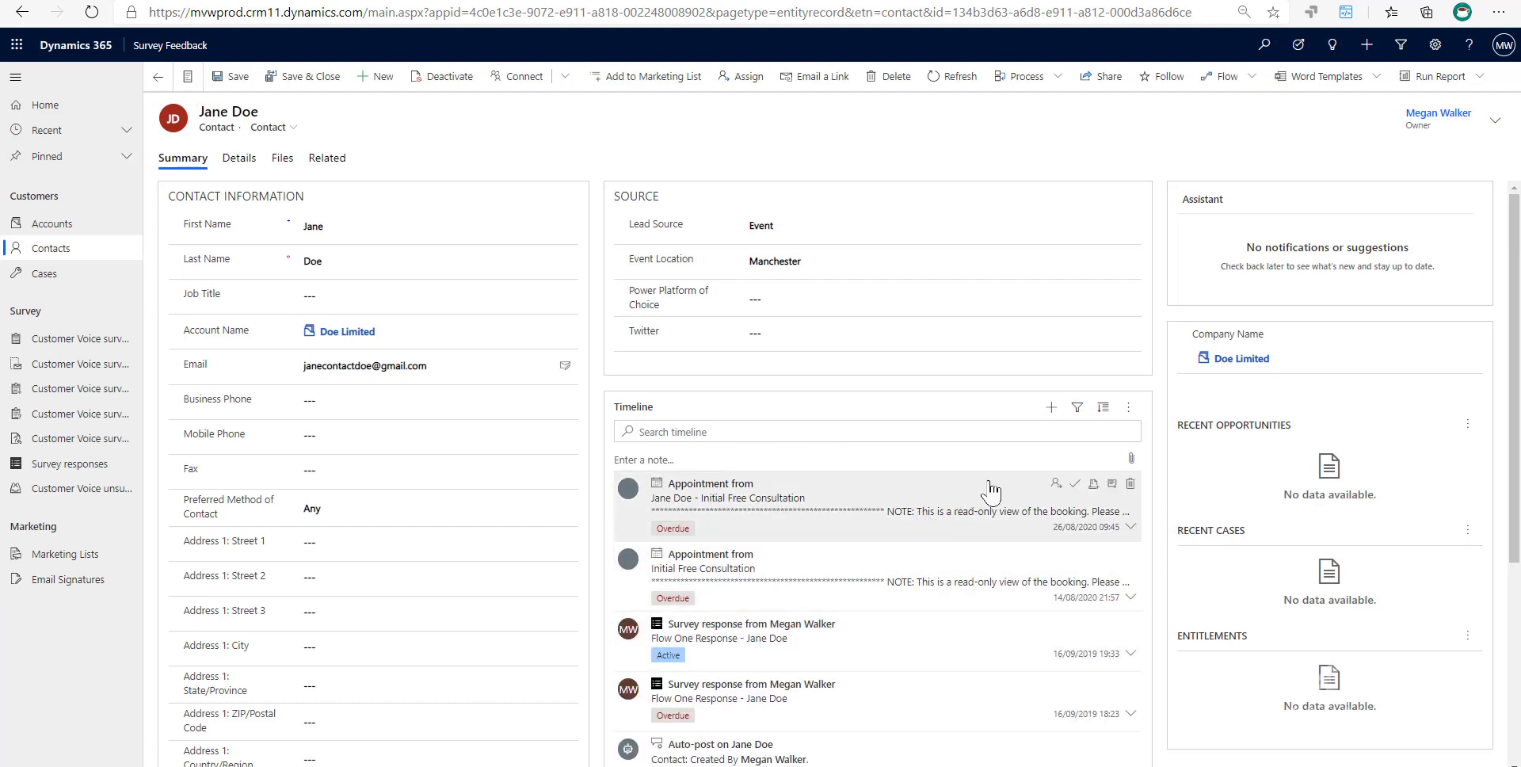
Step: Create a new email from the contact's Timeline and verify Main Signature is auto-inserted
left_click(1051, 408)
left_click(1084, 486)
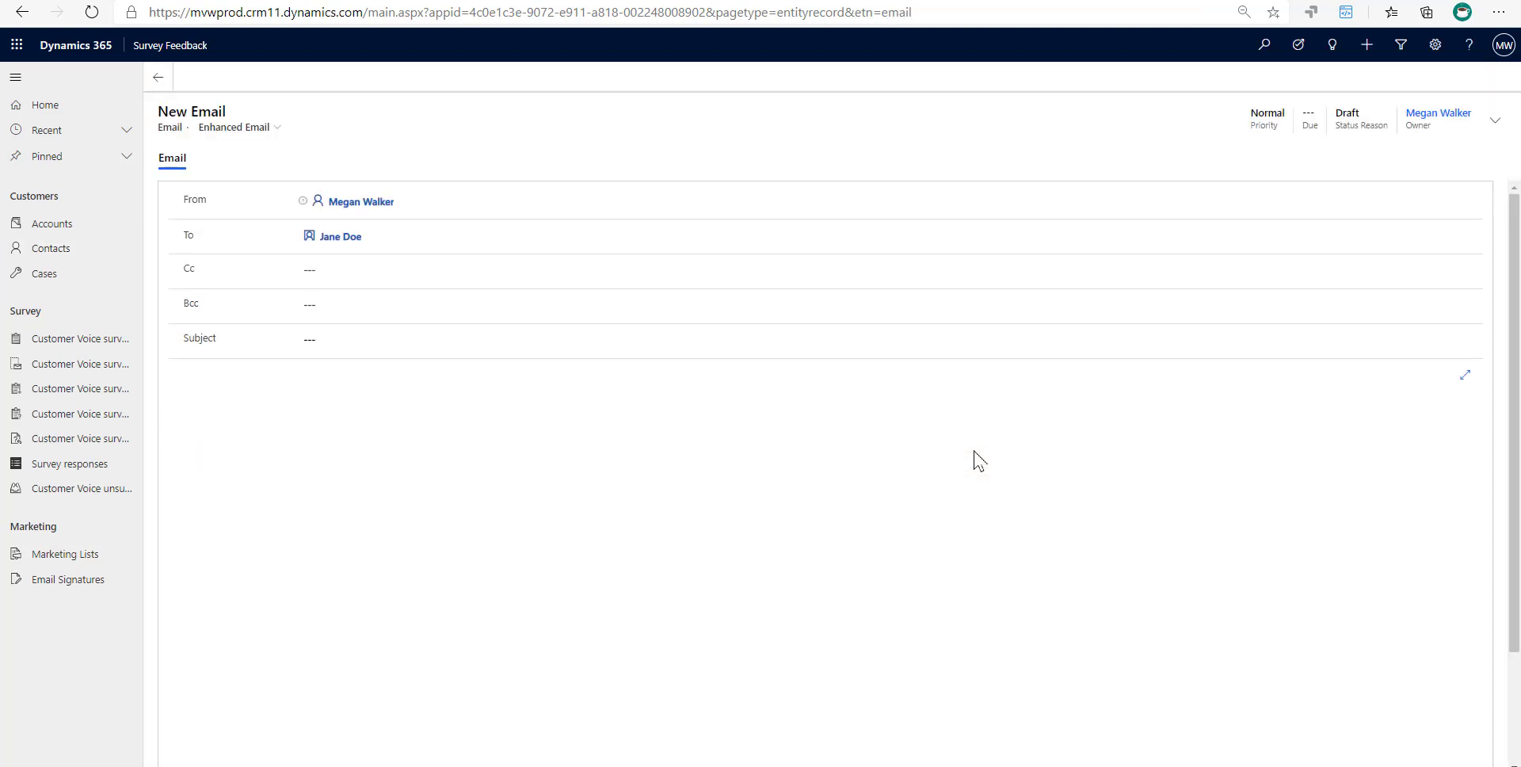
left_click_drag(292, 557, 181, 447)
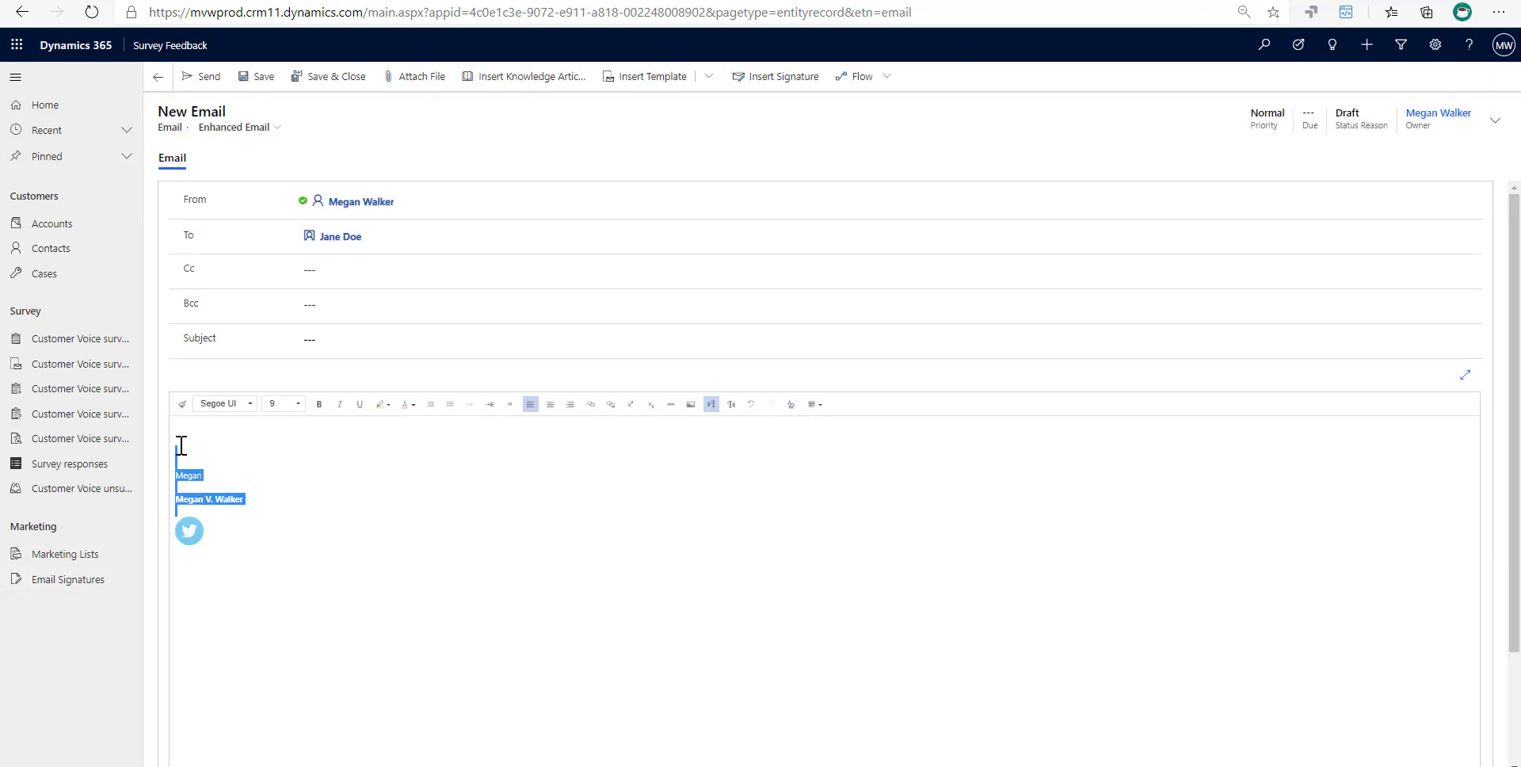
left_click(248, 533)
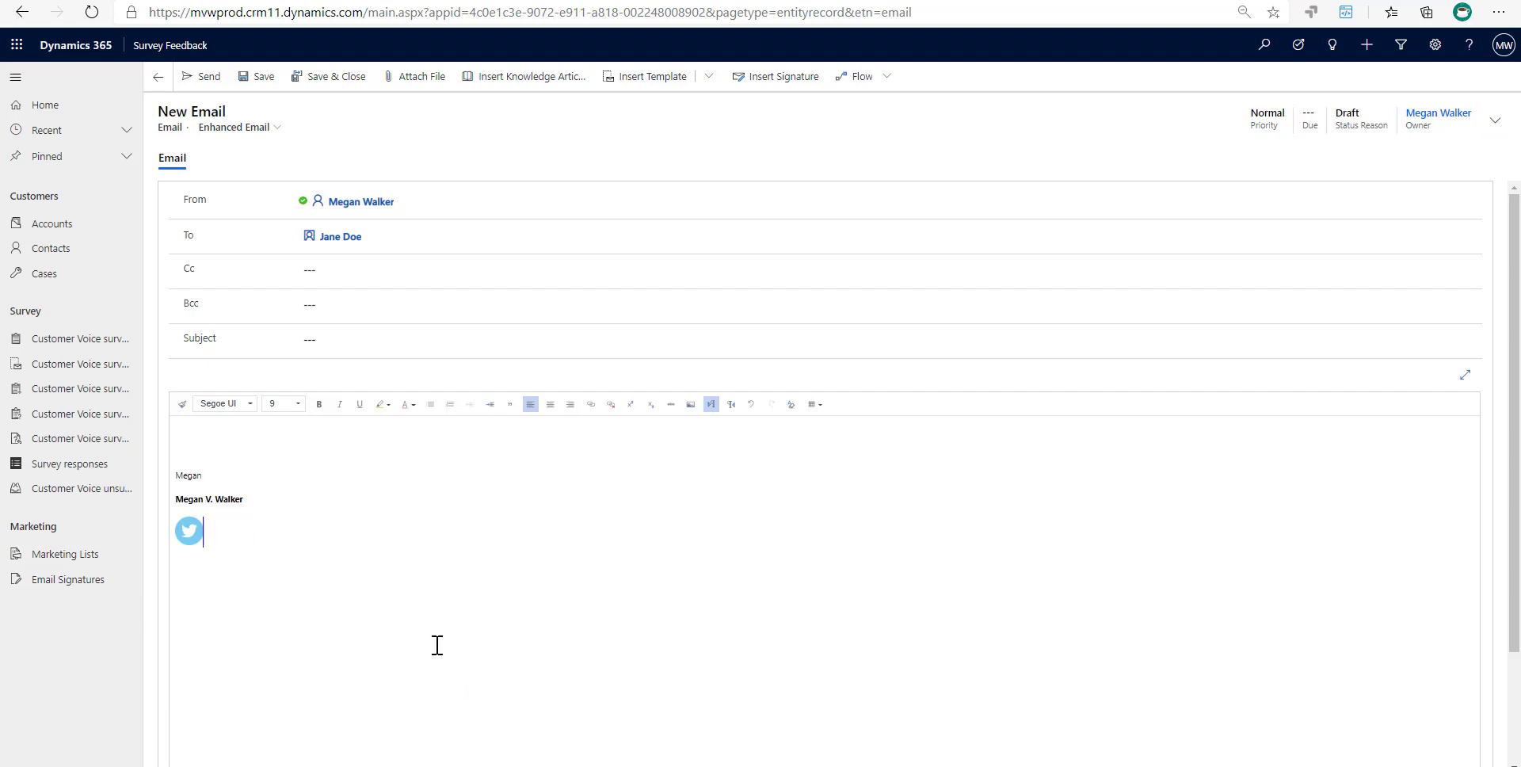
left_click(69, 579)
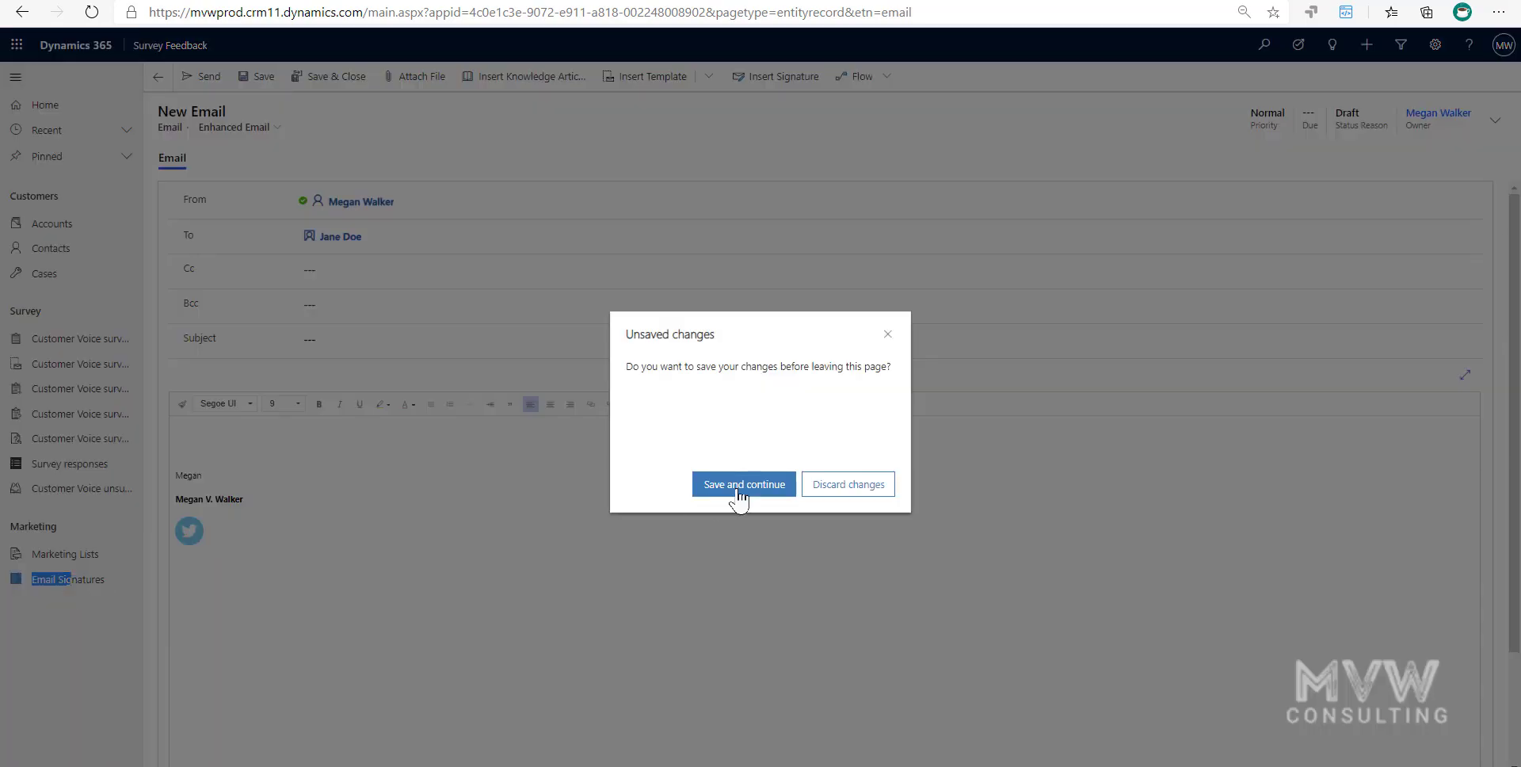
Step: Discard the draft email, reopen Main Signature, then bring up the Outlook message with its full signature
left_click(839, 489)
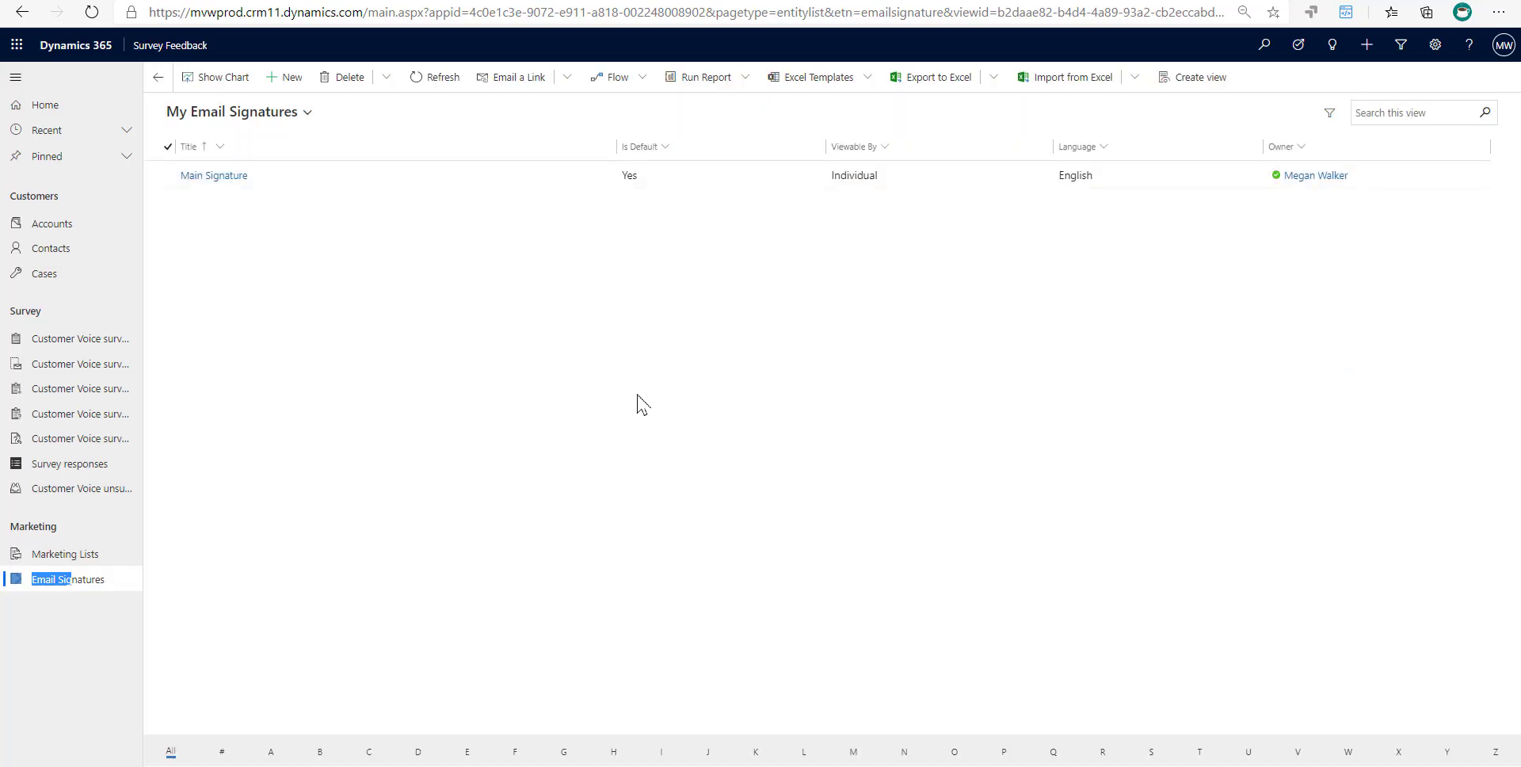
left_click(225, 179)
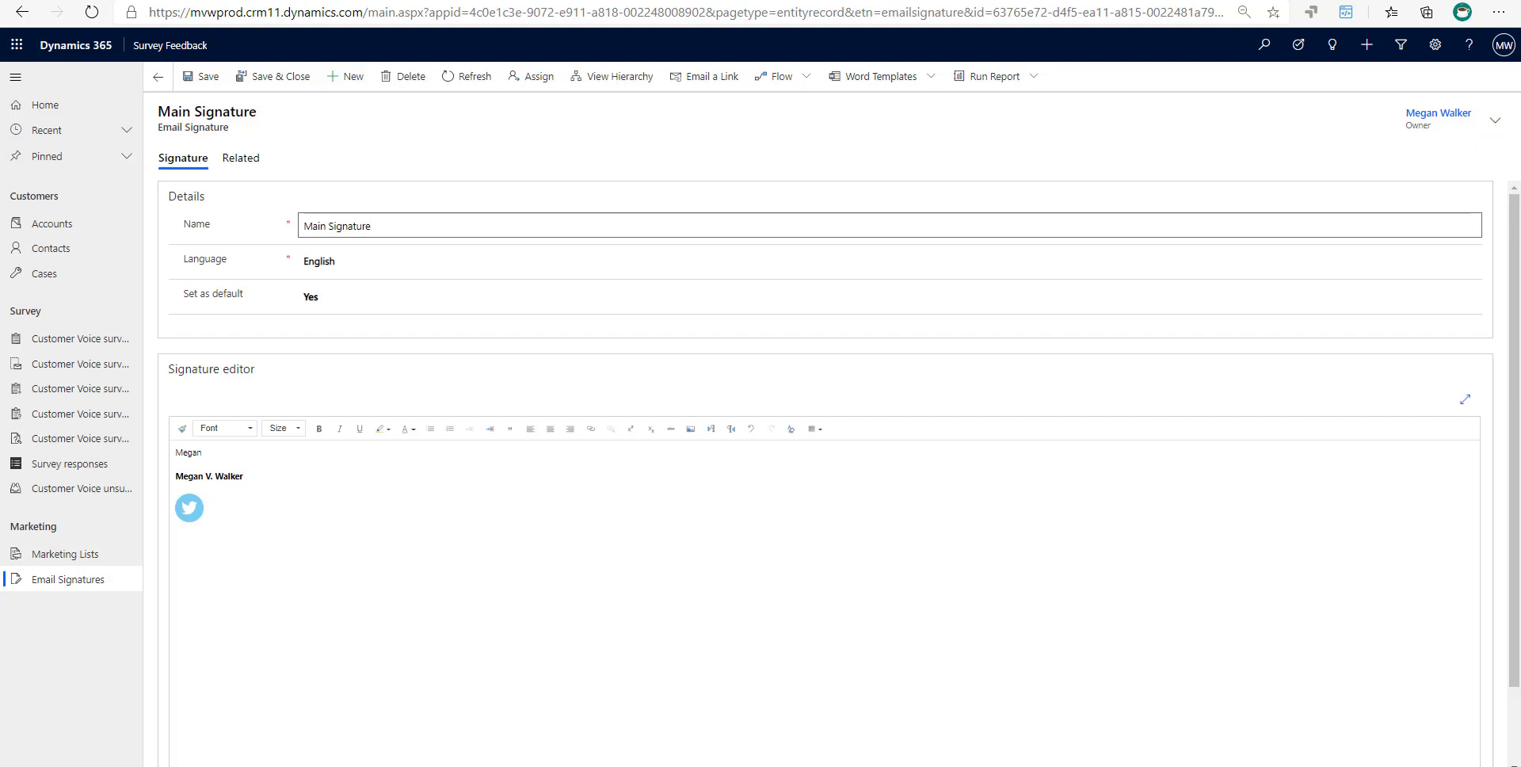
left_click(238, 725)
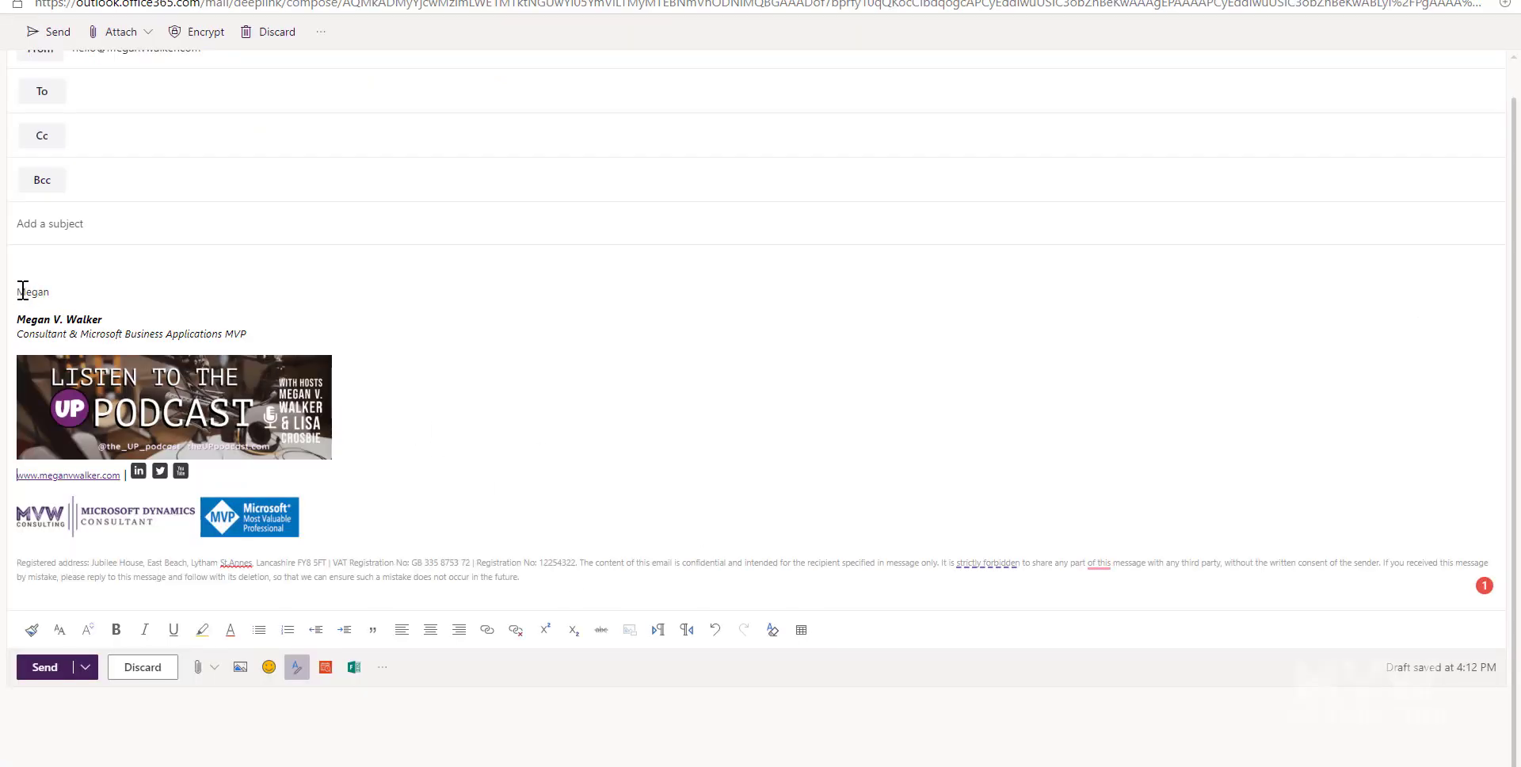
Step: Copy the whole Outlook signature, then select all existing content in the Main Signature editor
mouse_move(16, 292)
left_mouse_down()
mouse_move(390, 370)
mouse_move(567, 503)
mouse_move(584, 578)
left_mouse_up()
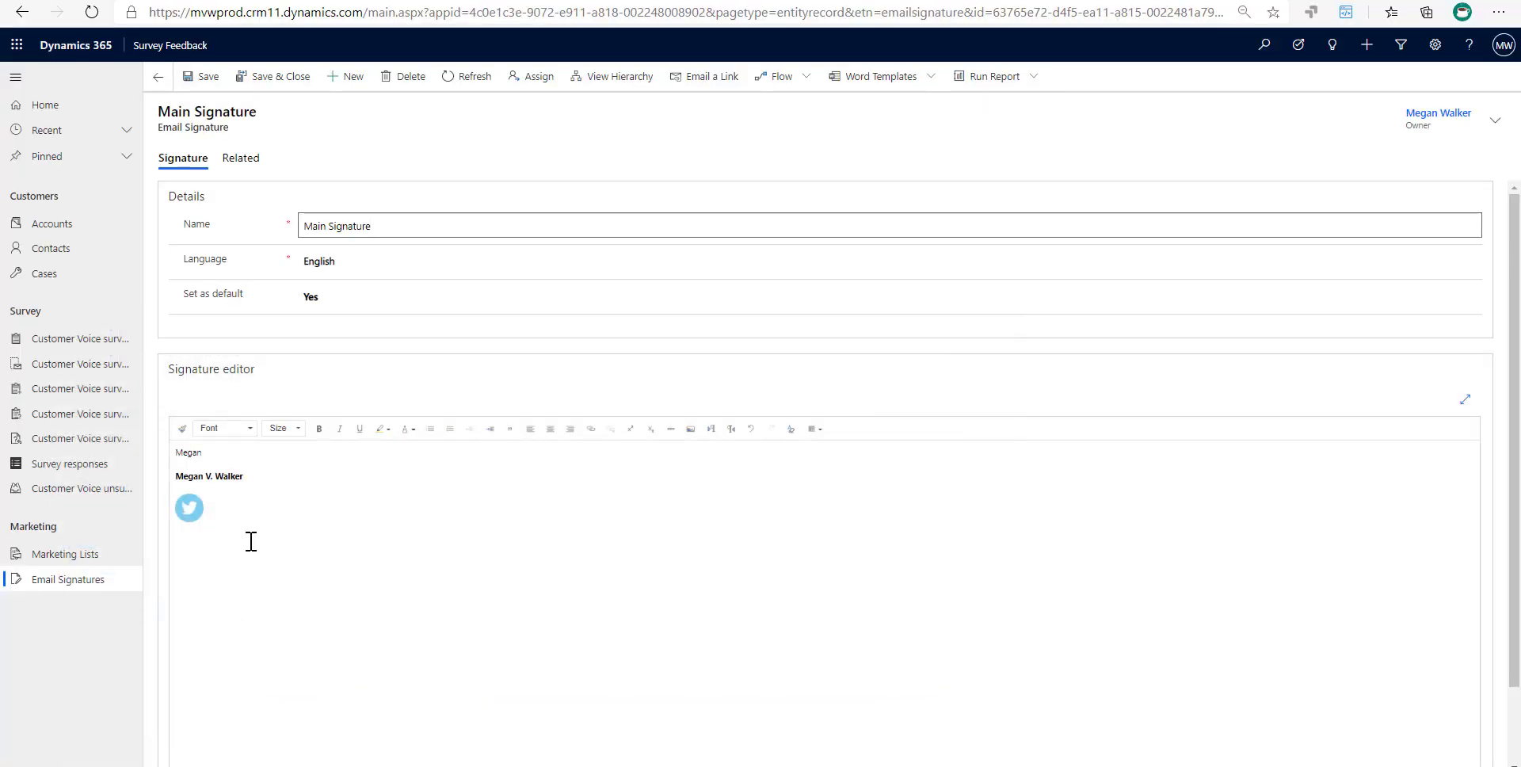
left_click(248, 537)
key("ctrl+a")
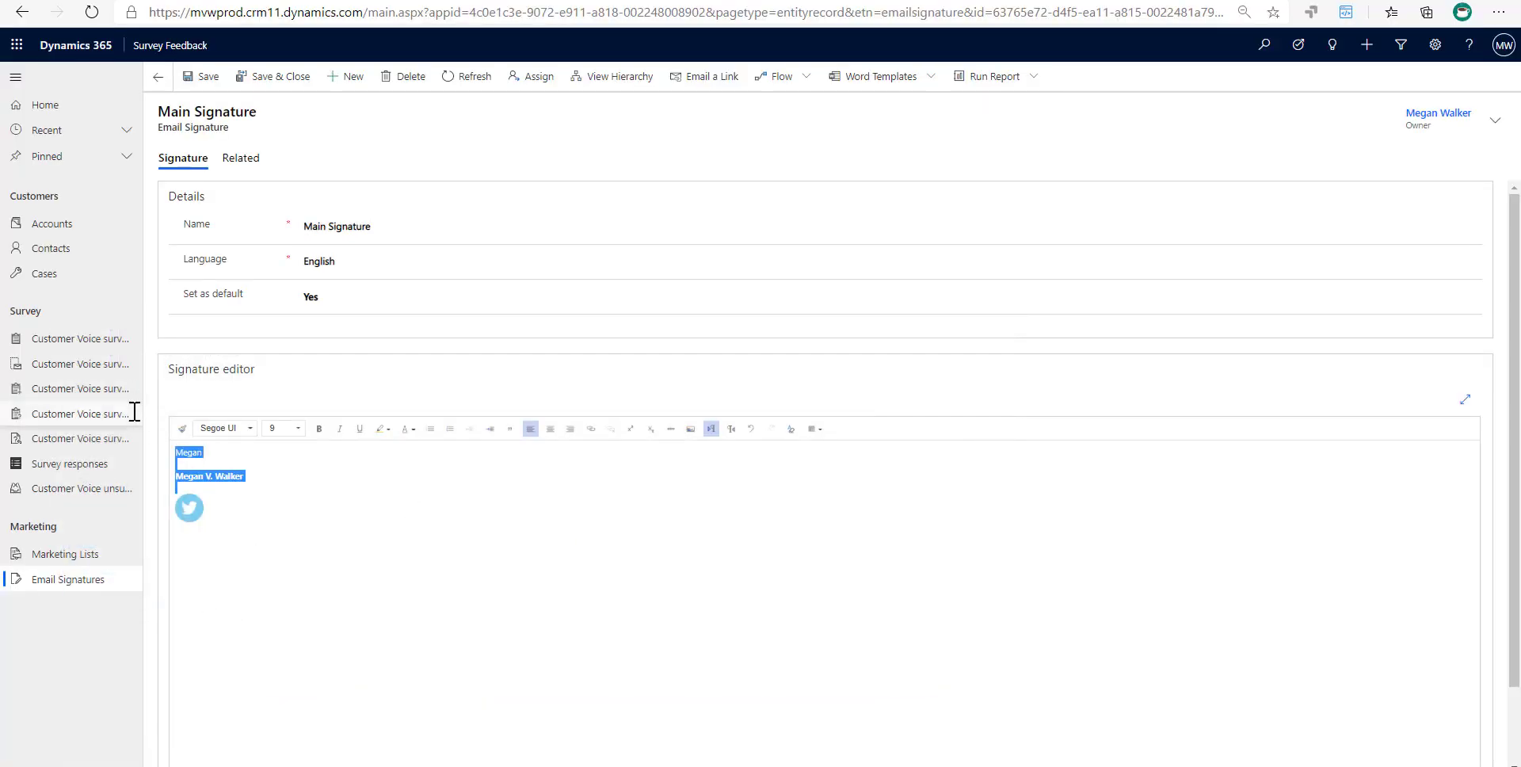
Step: Replace the Main Signature body with the pasted Outlook signature, save and close, then reopen it
key("Delete")
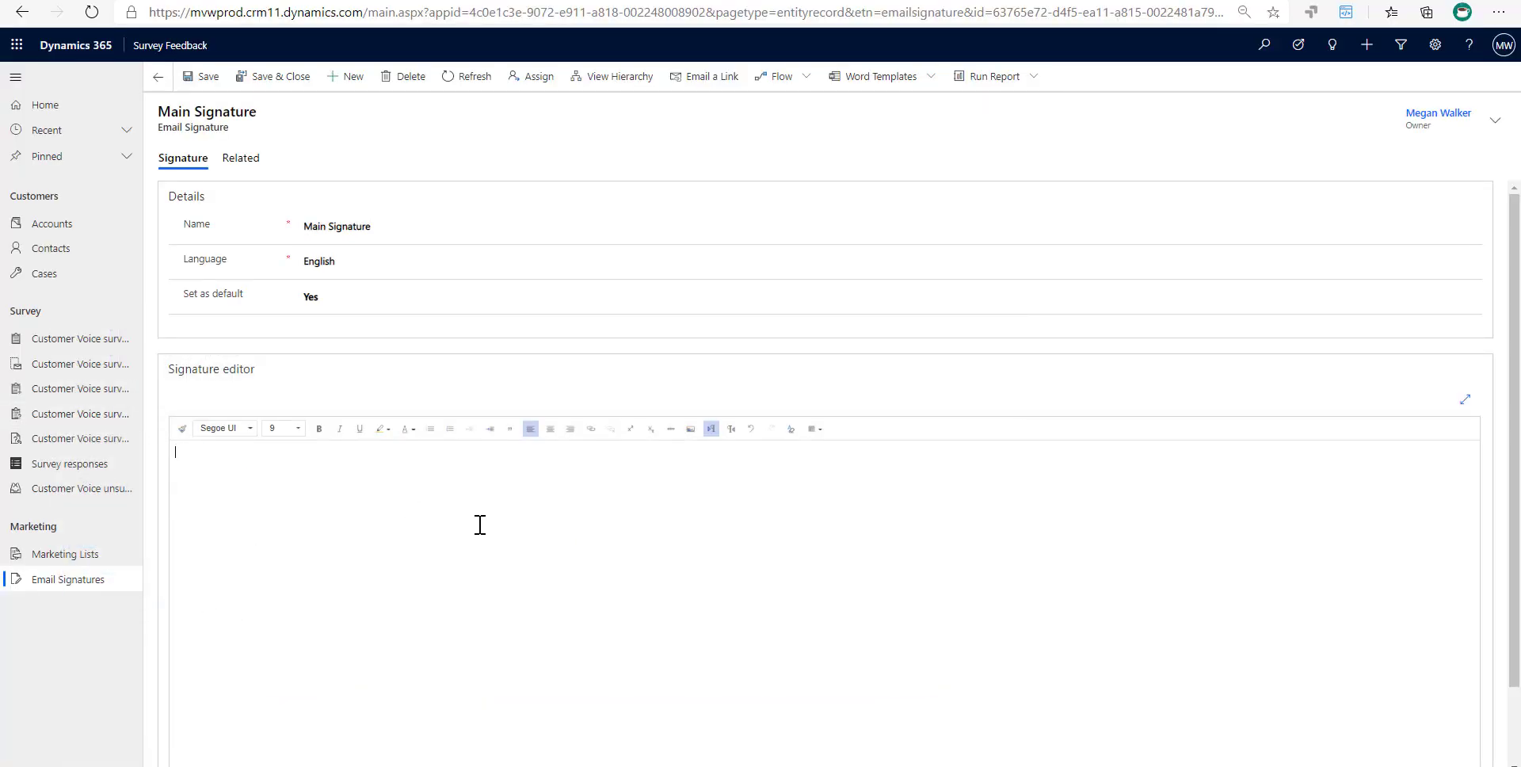
key("ctrl+v")
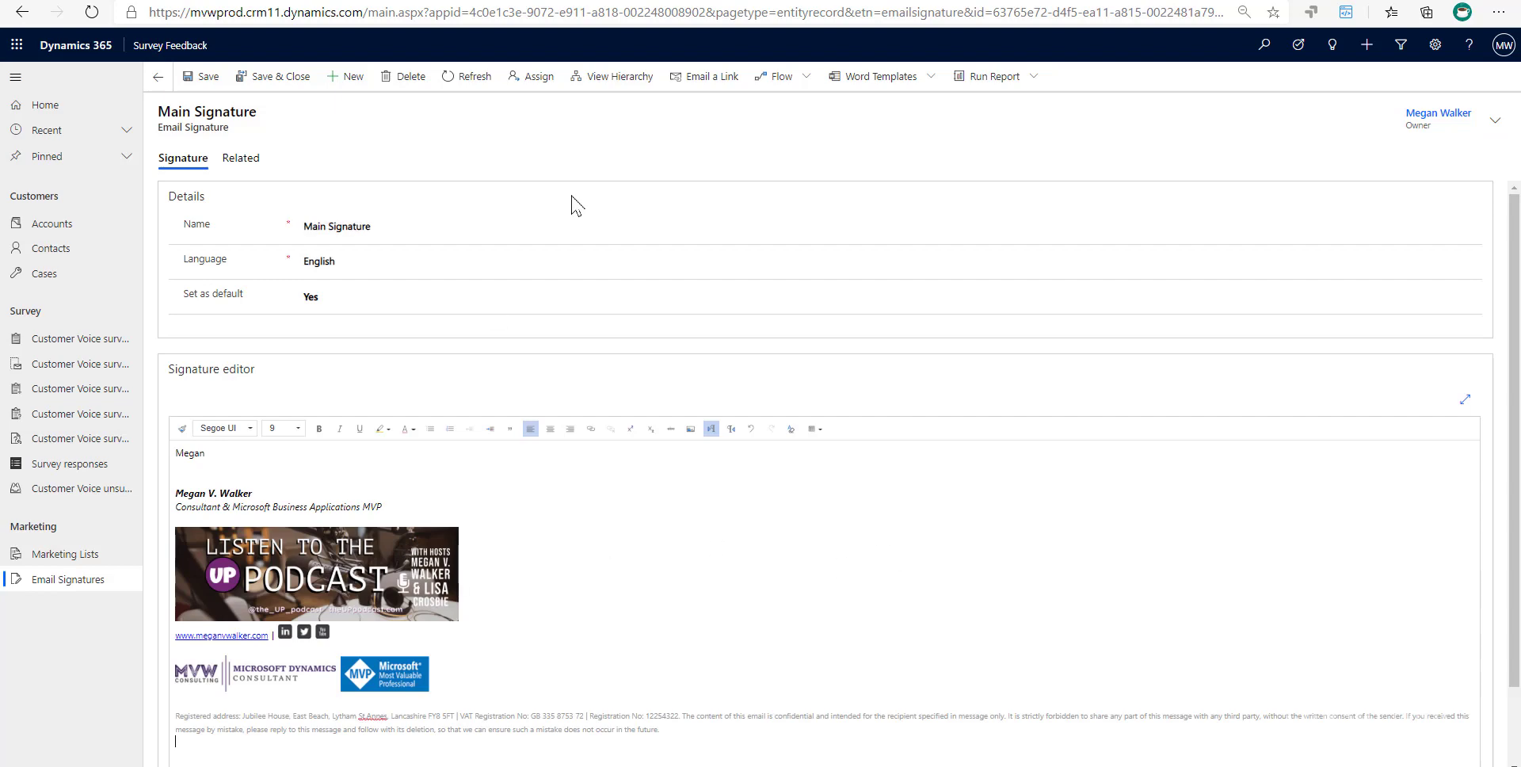
left_click(246, 78)
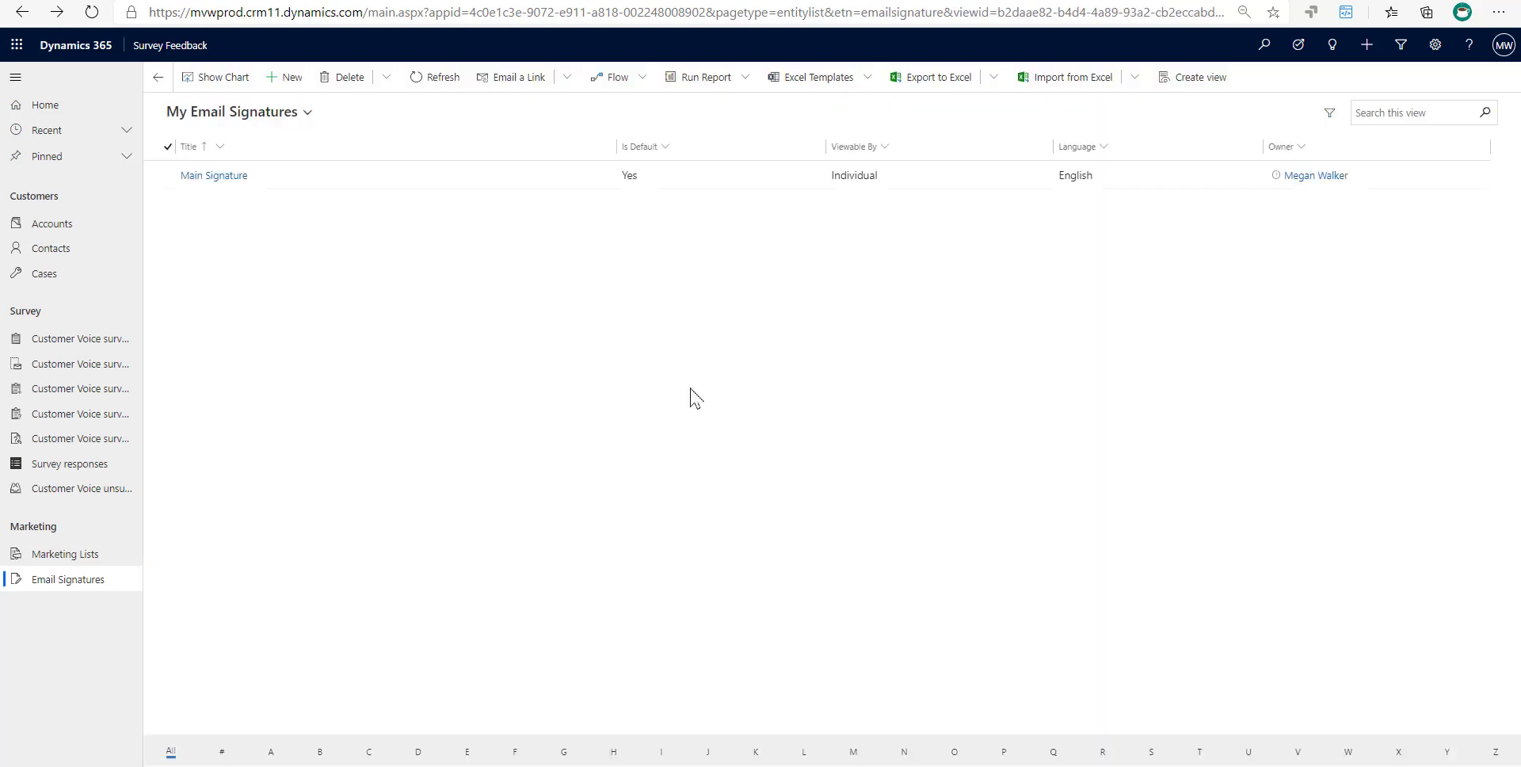
left_click(214, 176)
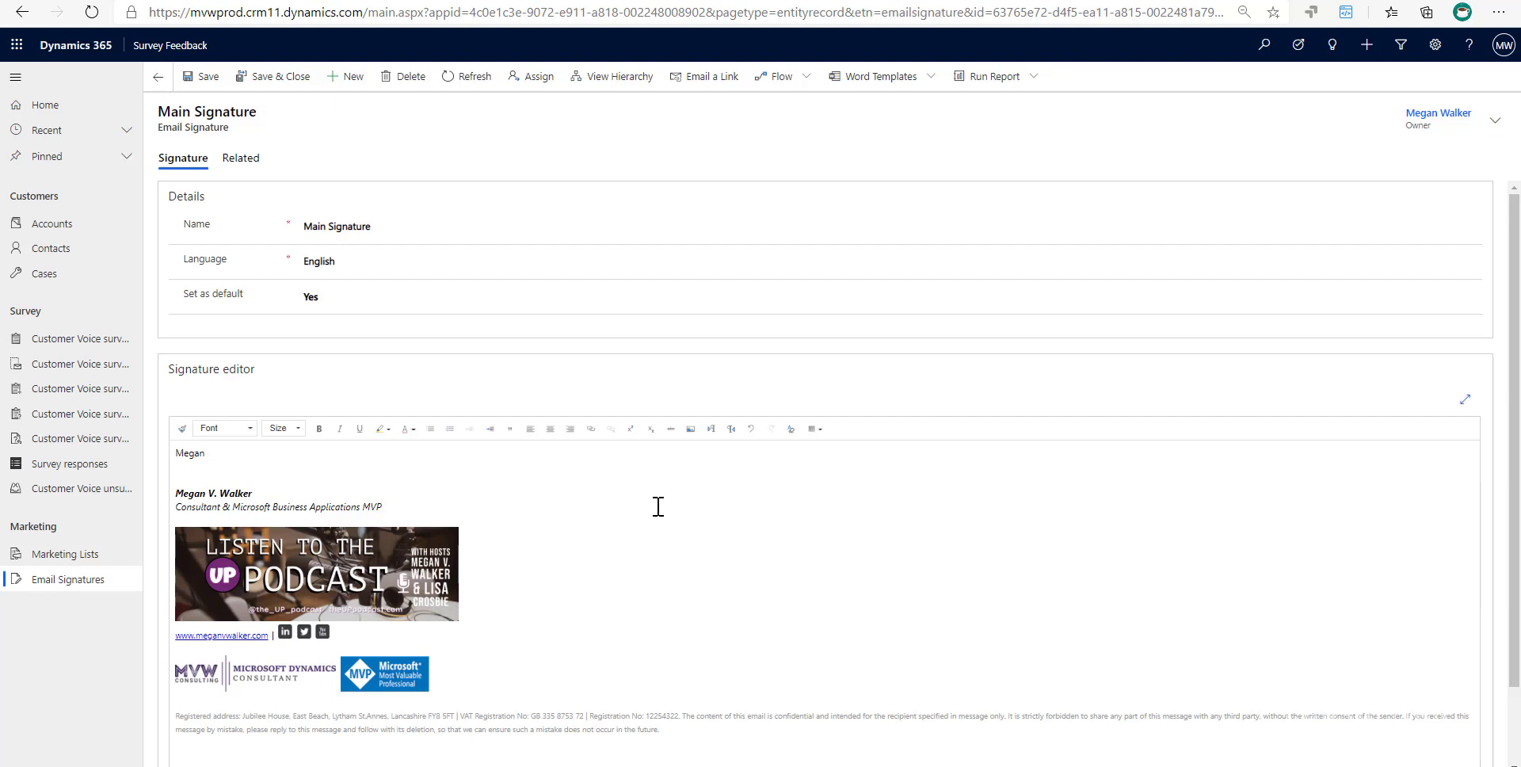
left_click(691, 430)
scroll(1196, 498, "down", 1)
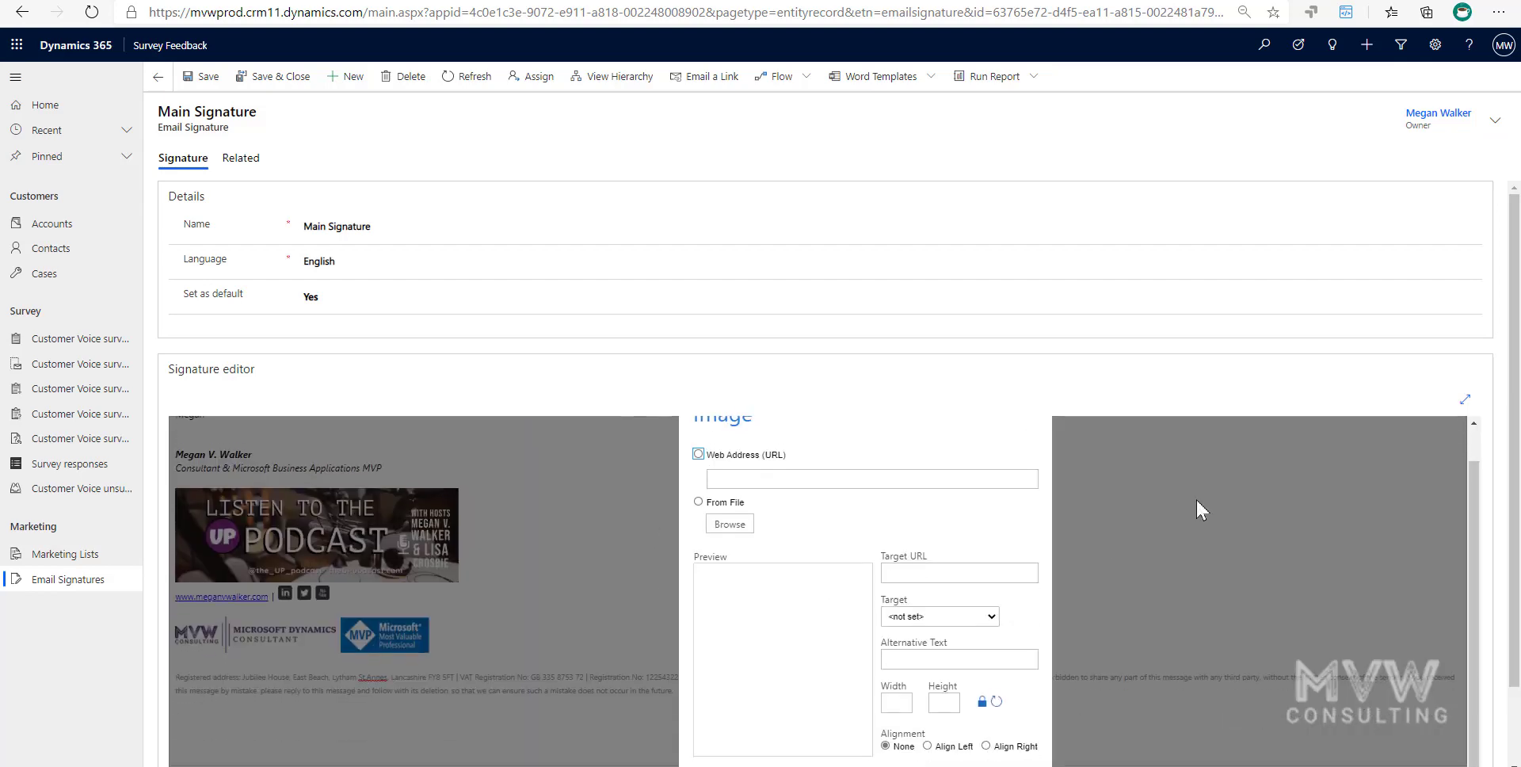
scroll(1195, 498, "up", 1)
left_click(1032, 442)
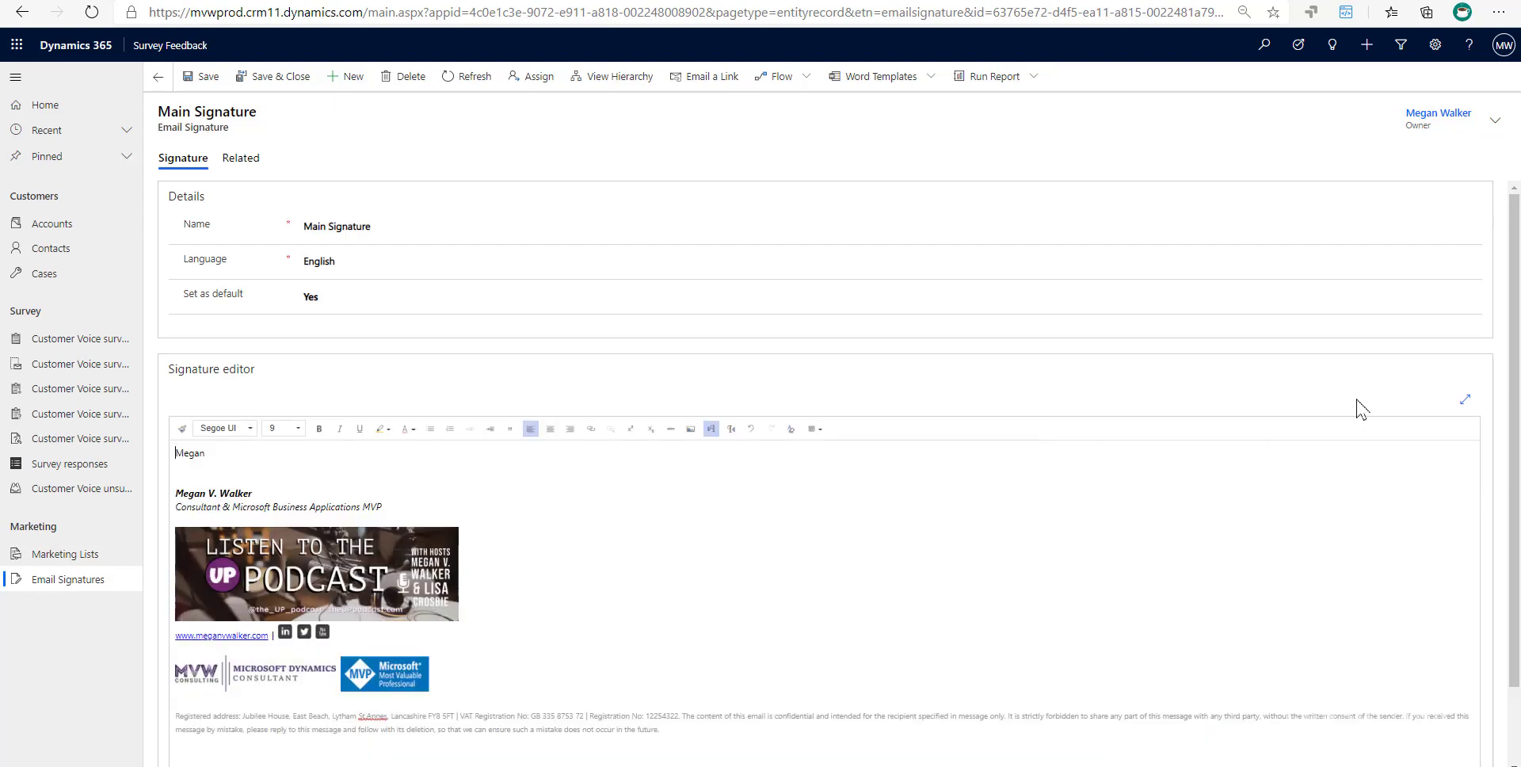
scroll(824, 475, "down", 1)
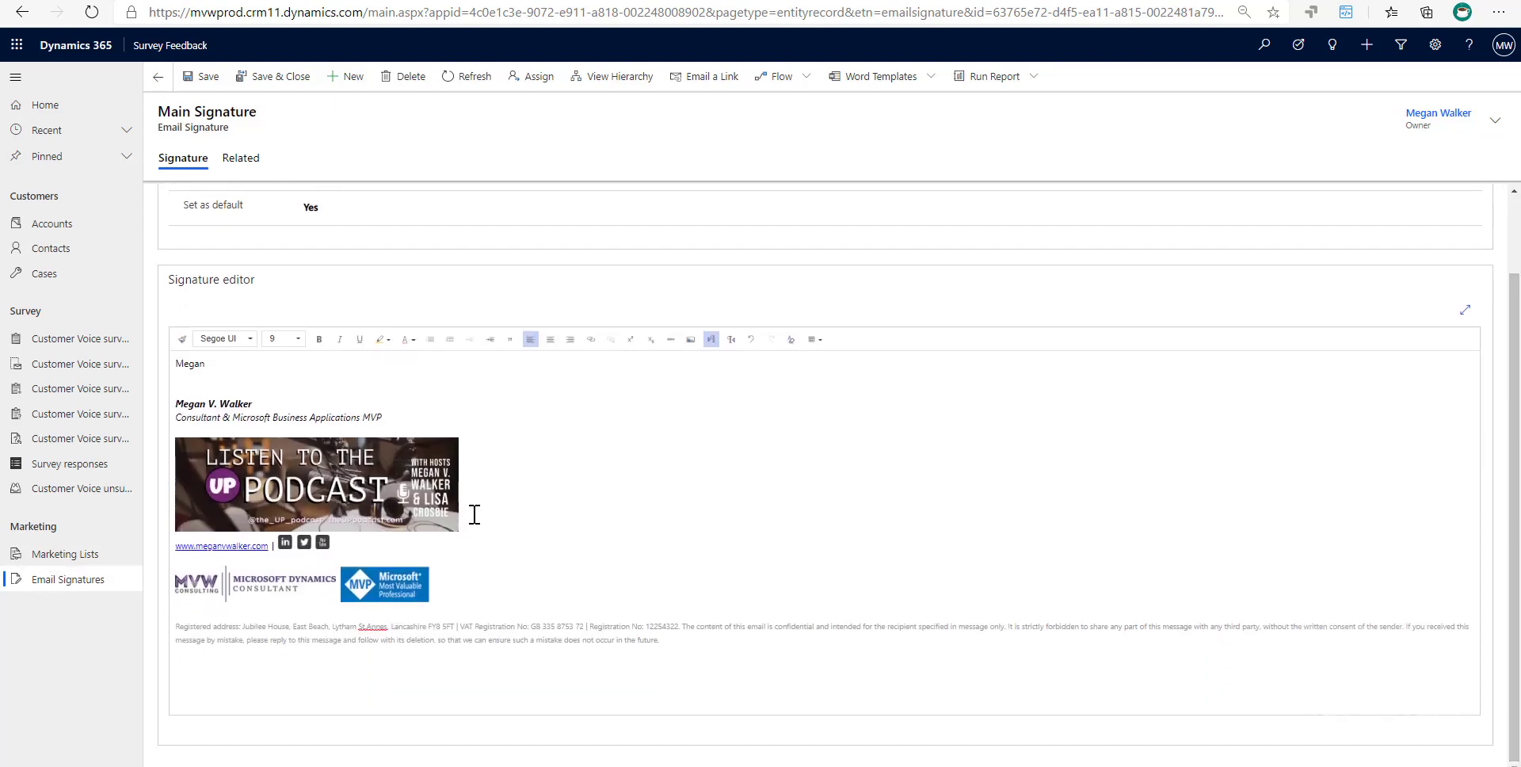
left_click(691, 340)
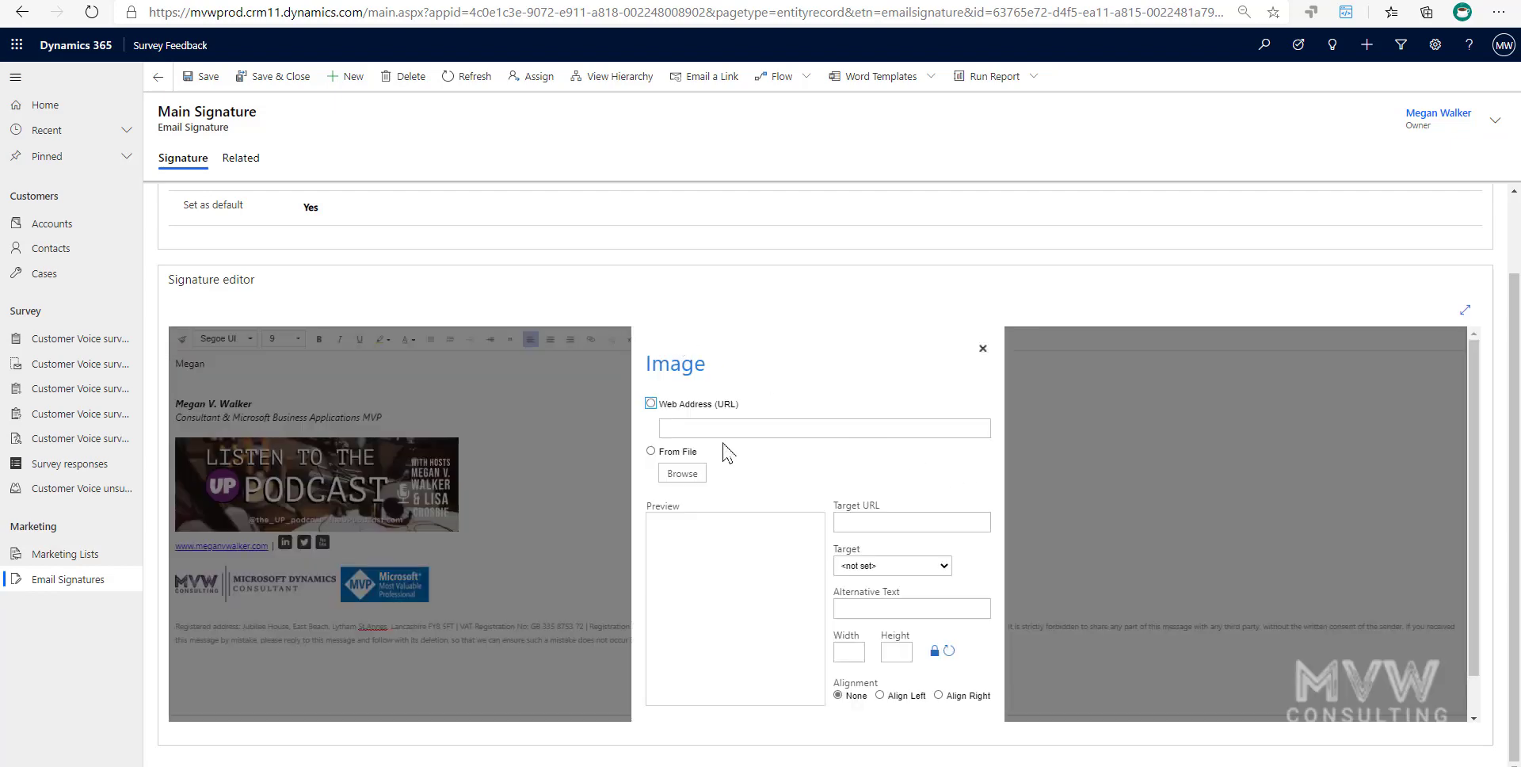
left_click(756, 432)
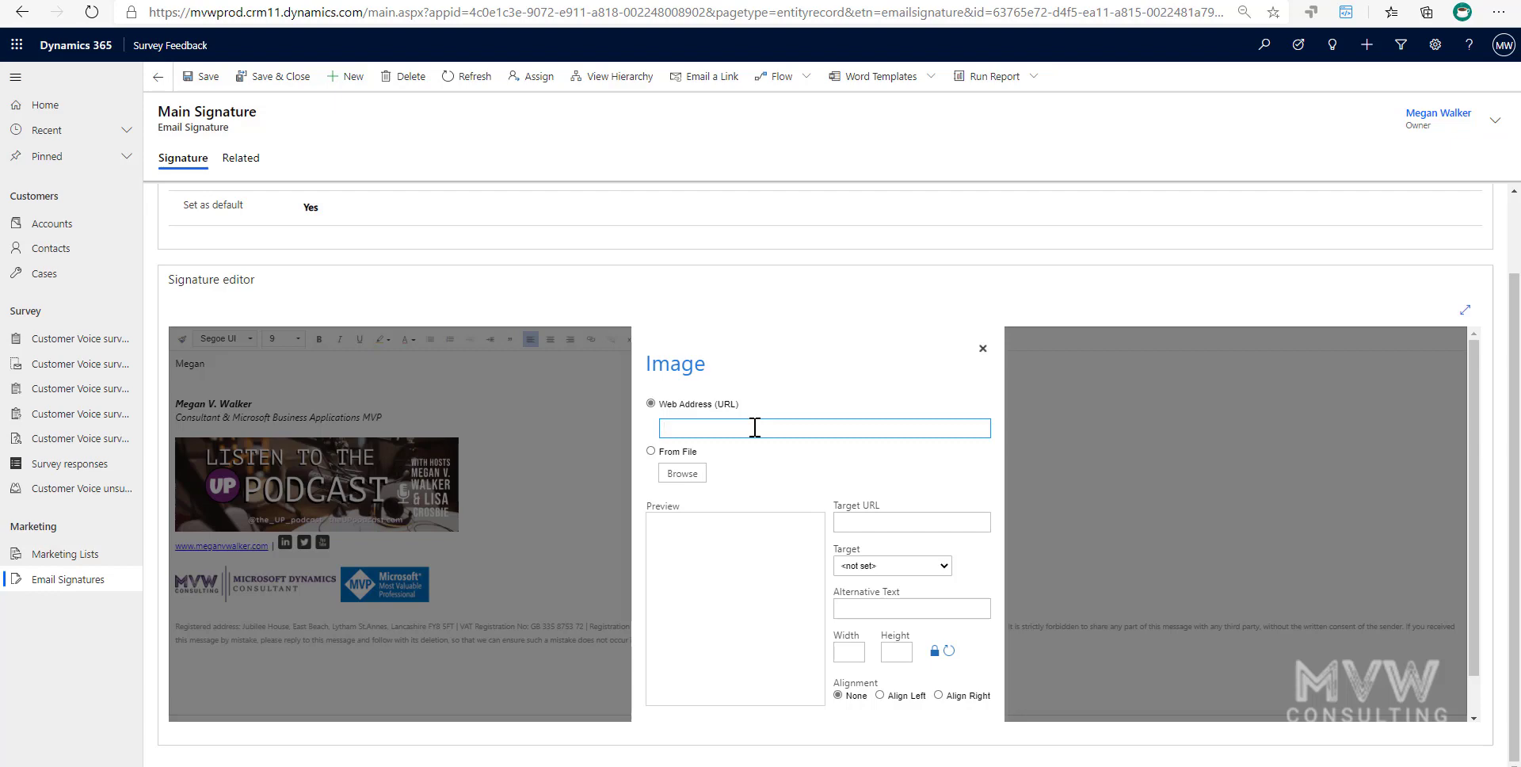
left_click(982, 352)
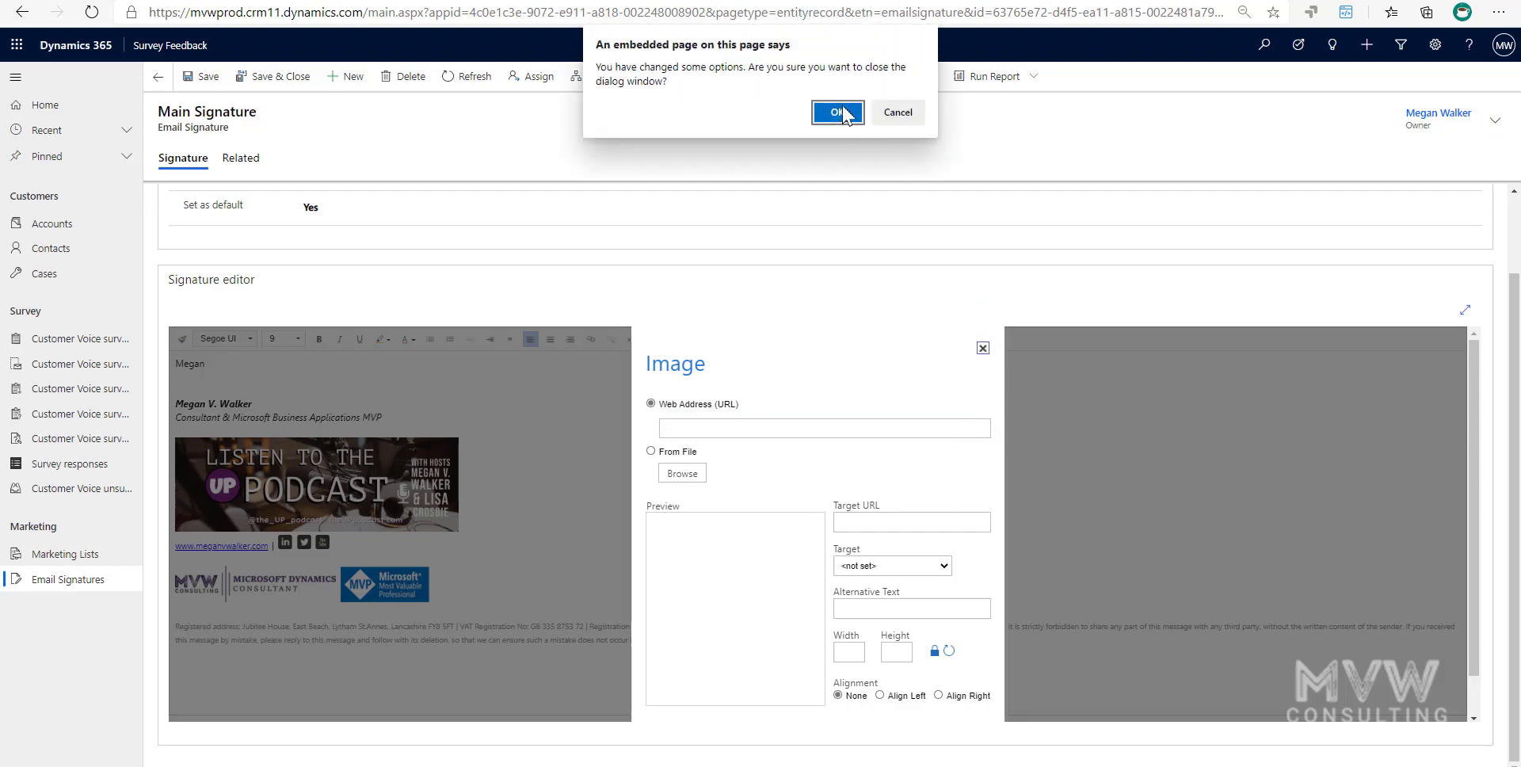
left_click(835, 113)
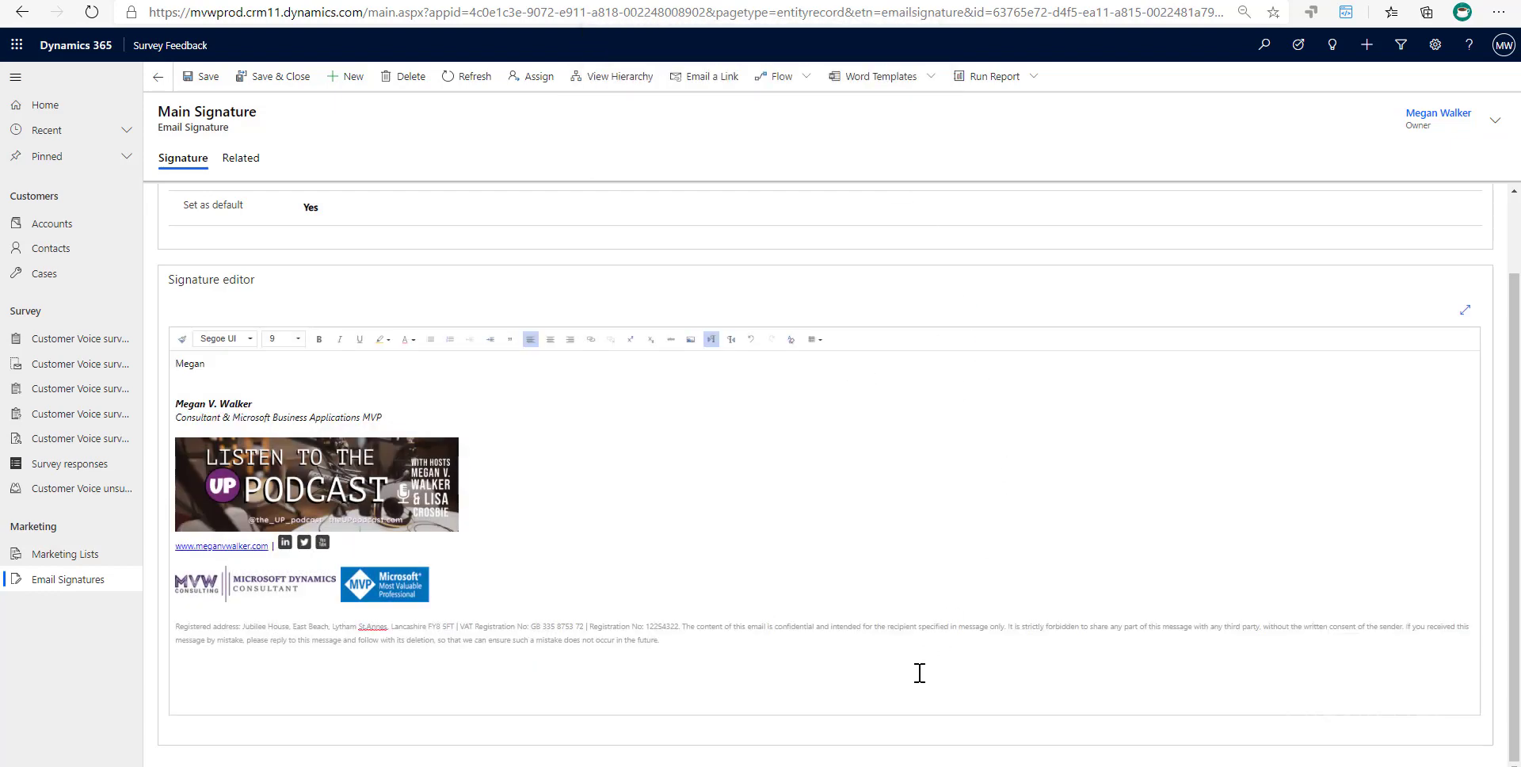